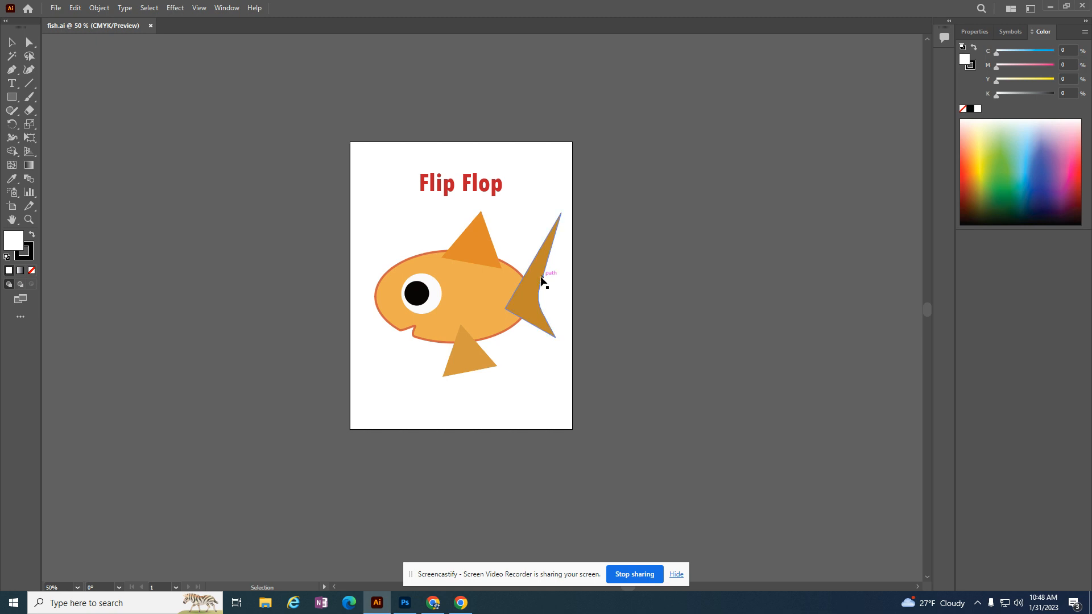
Create a new Letter document of 612 x 792 pt in CMYK color mode.
left_click(57, 9)
left_click(66, 17)
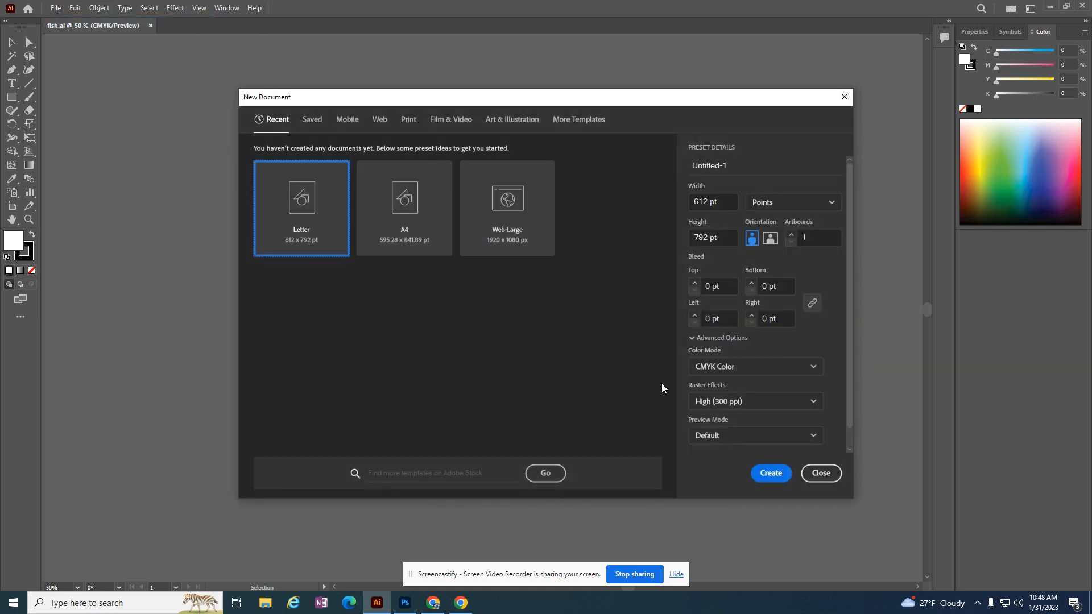
key("Return")
Draw a wide horizontal ellipse in the middle of the page as the fish body and fill it with green 4E8C37.
left_click_drag(12, 97, 60, 125)
left_click_drag(341, 257, 601, 382)
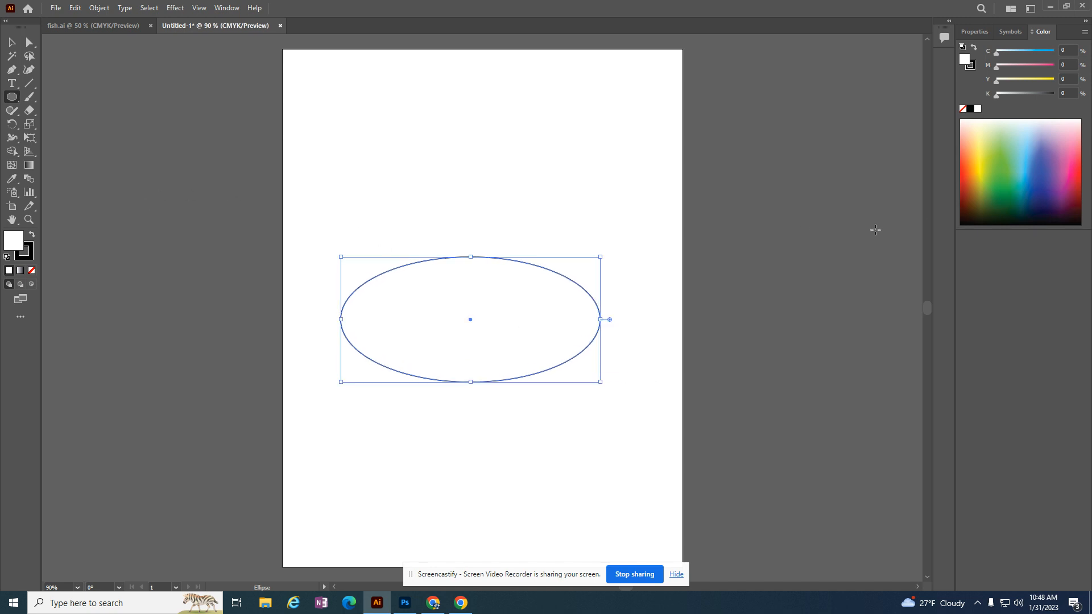
double_click(11, 241)
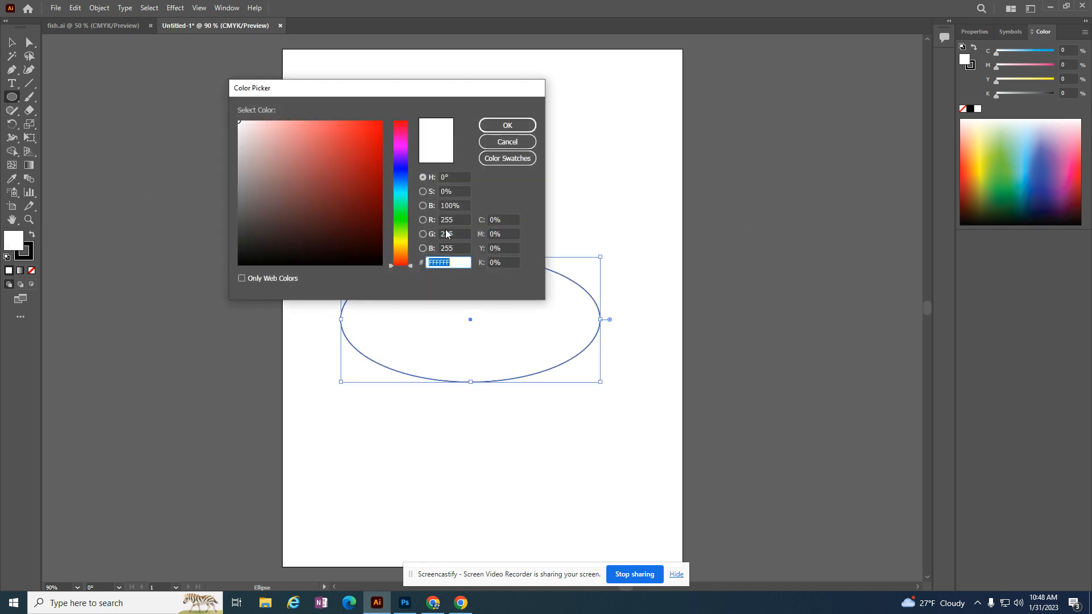
left_click(405, 224)
left_click(326, 186)
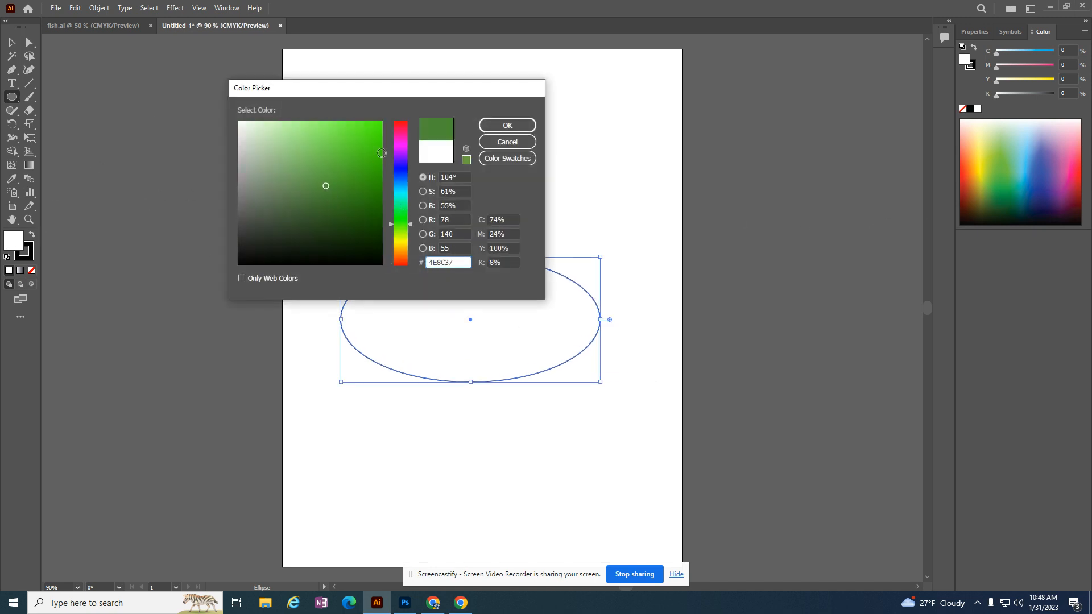
left_click(508, 126)
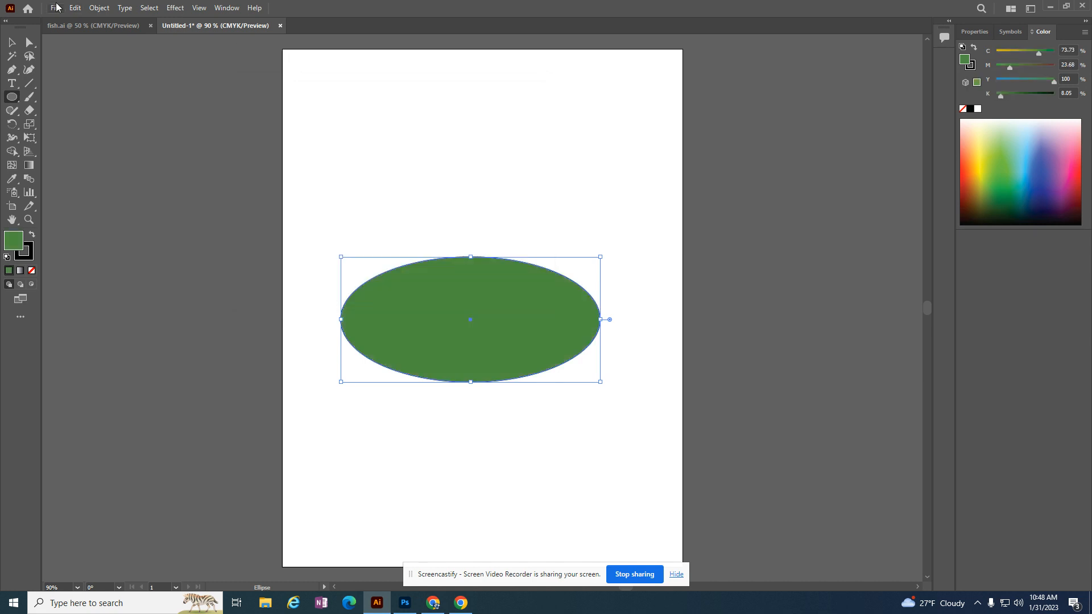
right_click(12, 99)
left_click(46, 124)
double_click(16, 247)
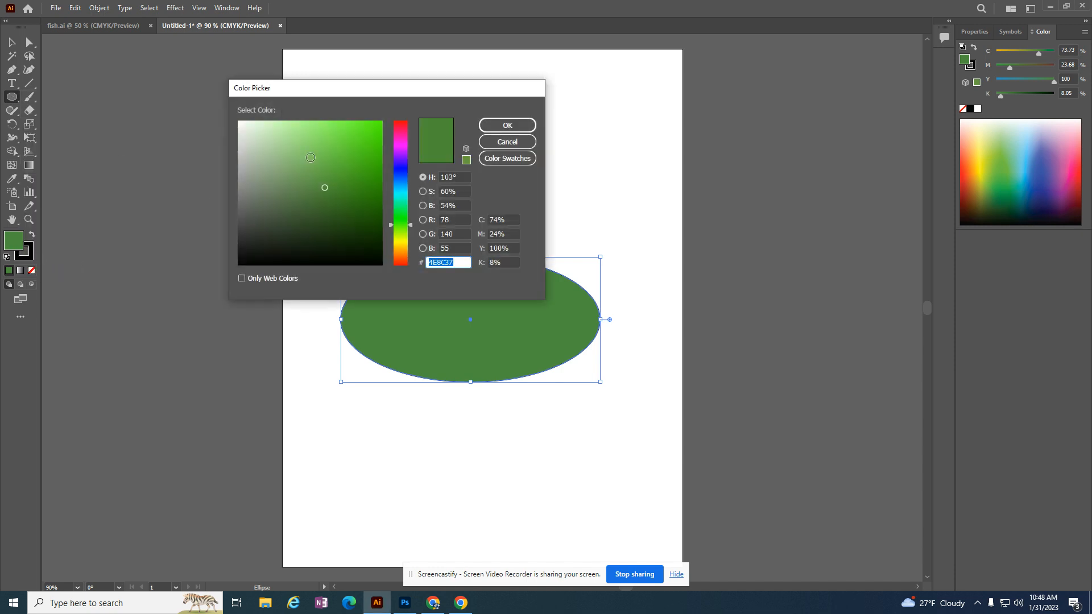
left_click(239, 124)
left_click(508, 125)
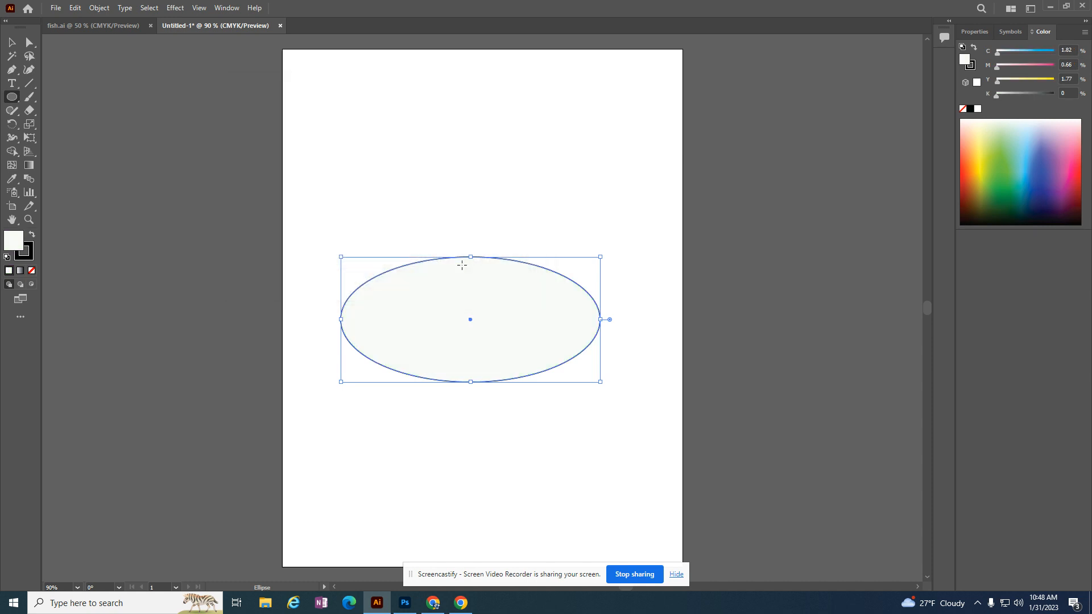
key("ctrl+z")
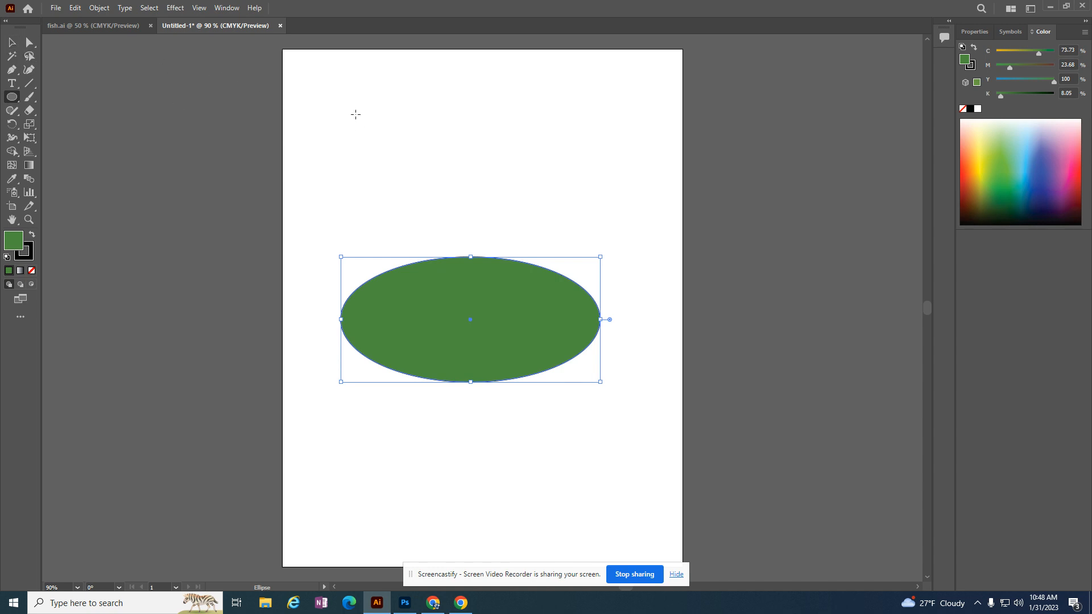
Draw a circle on the empty page above the green body and fill it with white.
left_click_drag(353, 111, 427, 184)
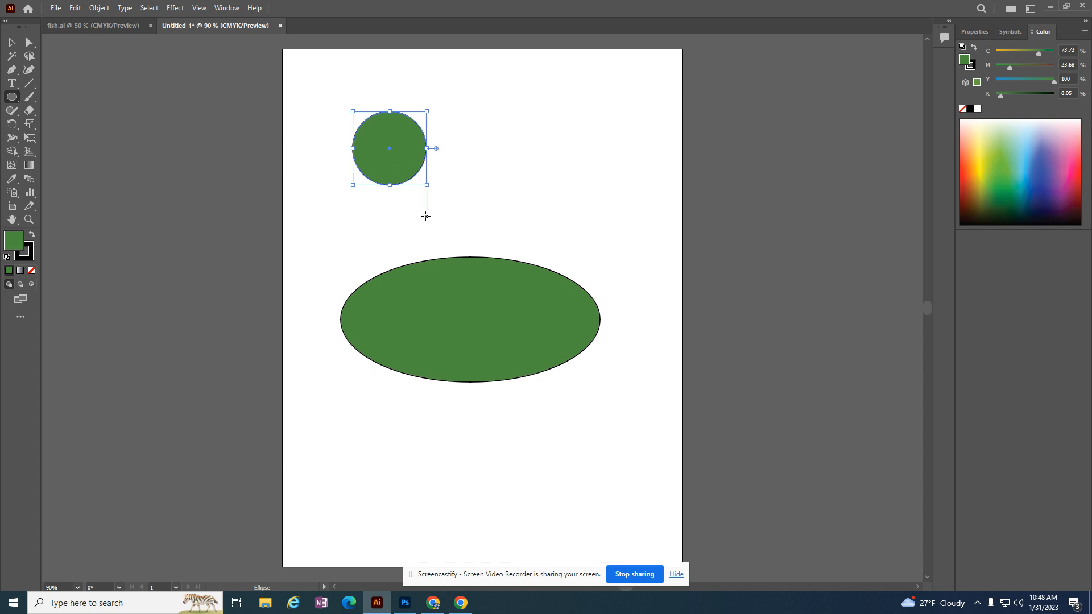
double_click(15, 244)
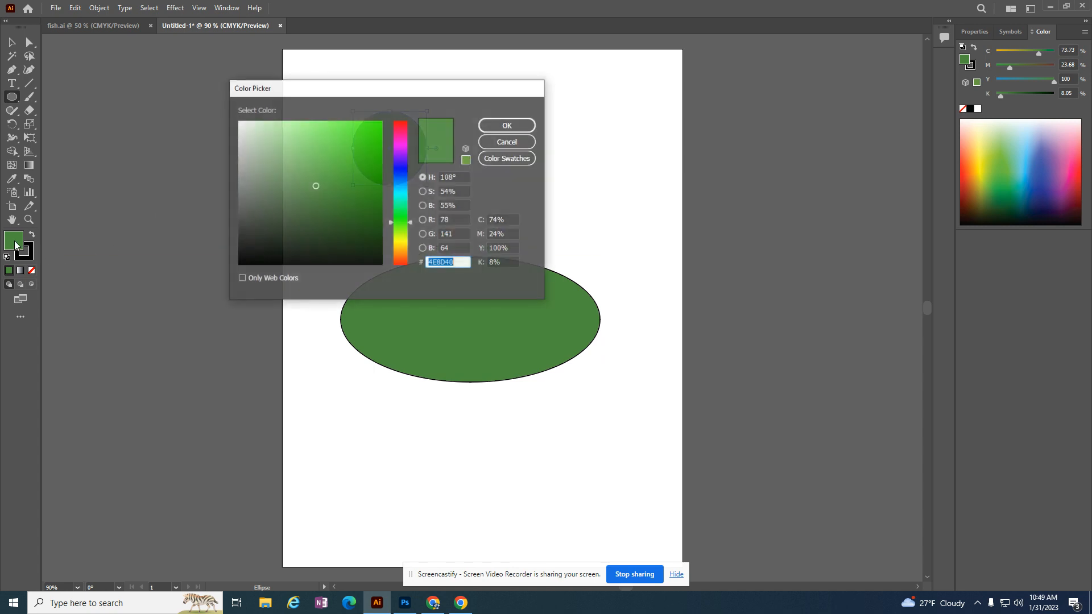
left_click(239, 122)
left_click(492, 126)
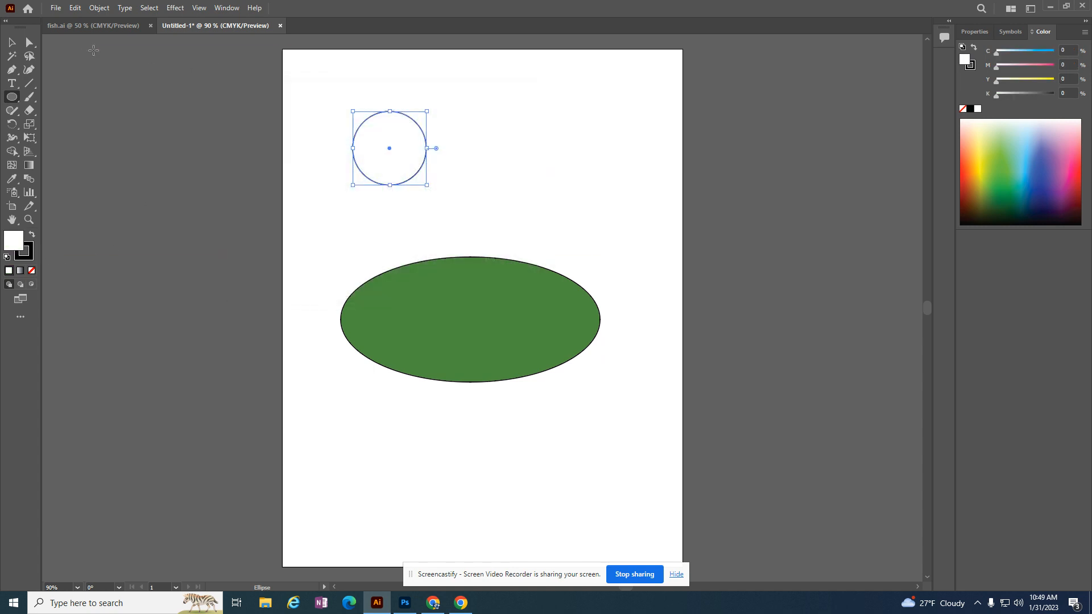
Move the white circle onto the front part of the green body as the eye and shrink it slightly.
left_click(12, 42)
left_click_drag(393, 147, 412, 311)
left_click_drag(445, 349, 437, 336)
left_click_drag(407, 302, 413, 304)
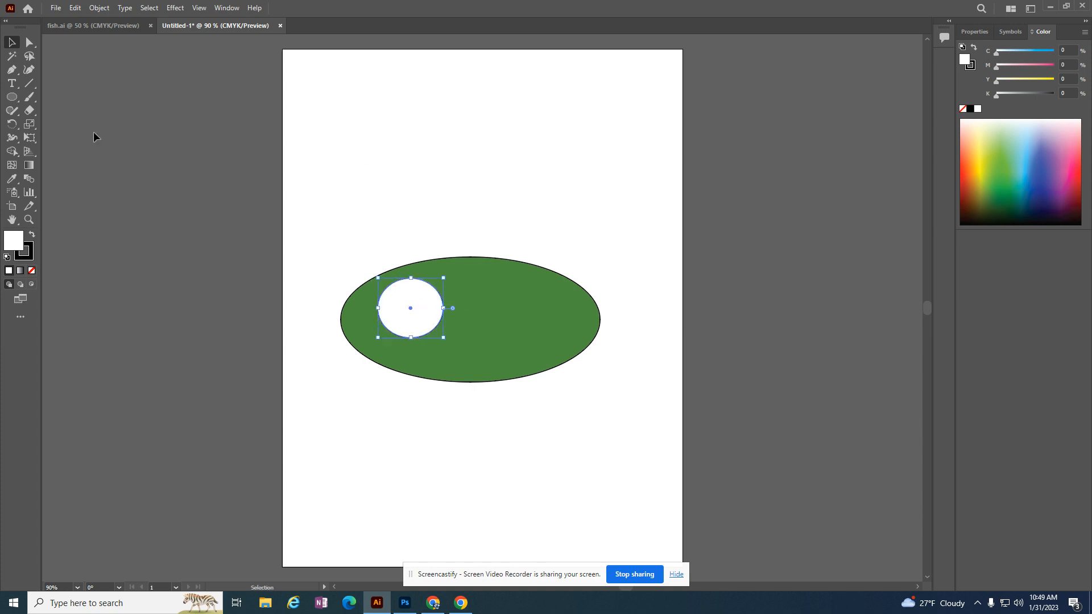
Draw a smaller circle, fill it with dark green 0E3006 and place it inside the white eye as the pupil.
left_click(12, 97)
left_click_drag(349, 123, 381, 161)
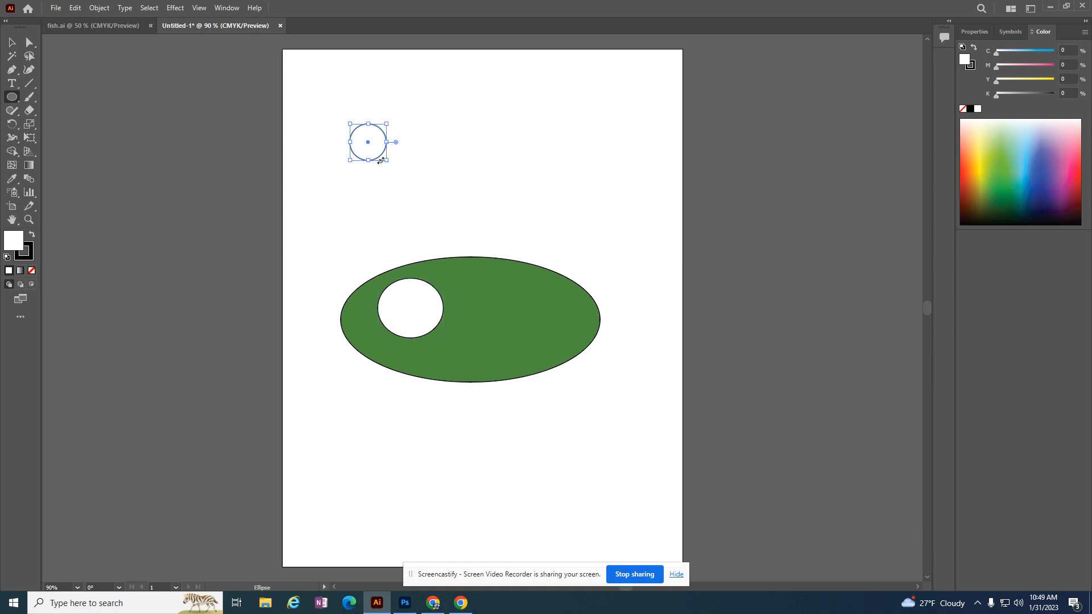
double_click(19, 243)
left_click(367, 239)
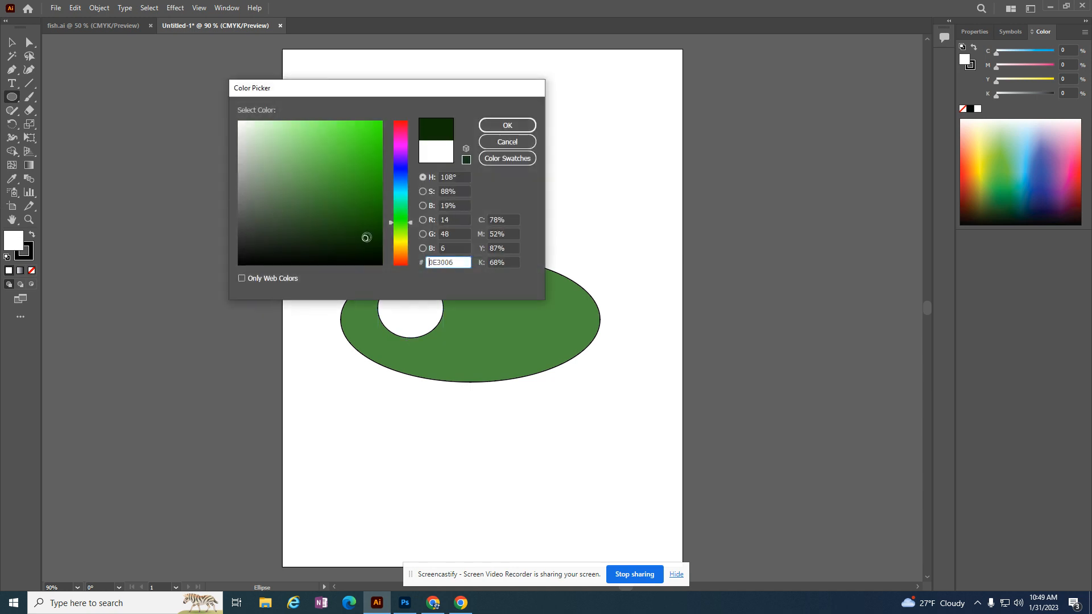
left_click(507, 125)
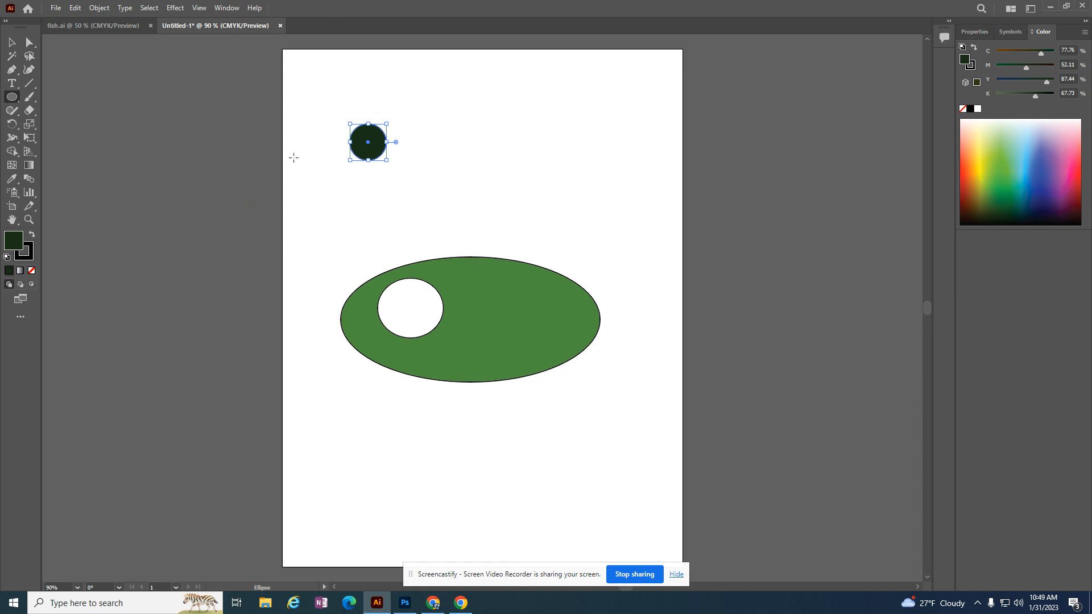
left_click(11, 43)
left_click_drag(361, 152, 395, 319)
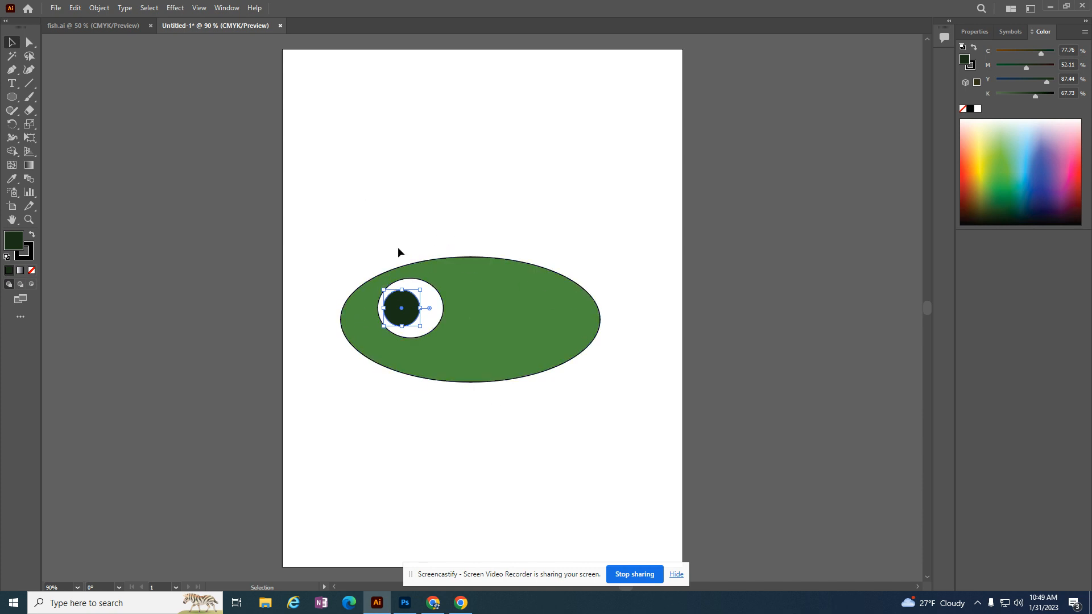
Create a three-sided polygon with a 50 pt radius near the page's upper edge and enlarge it.
left_click(14, 101)
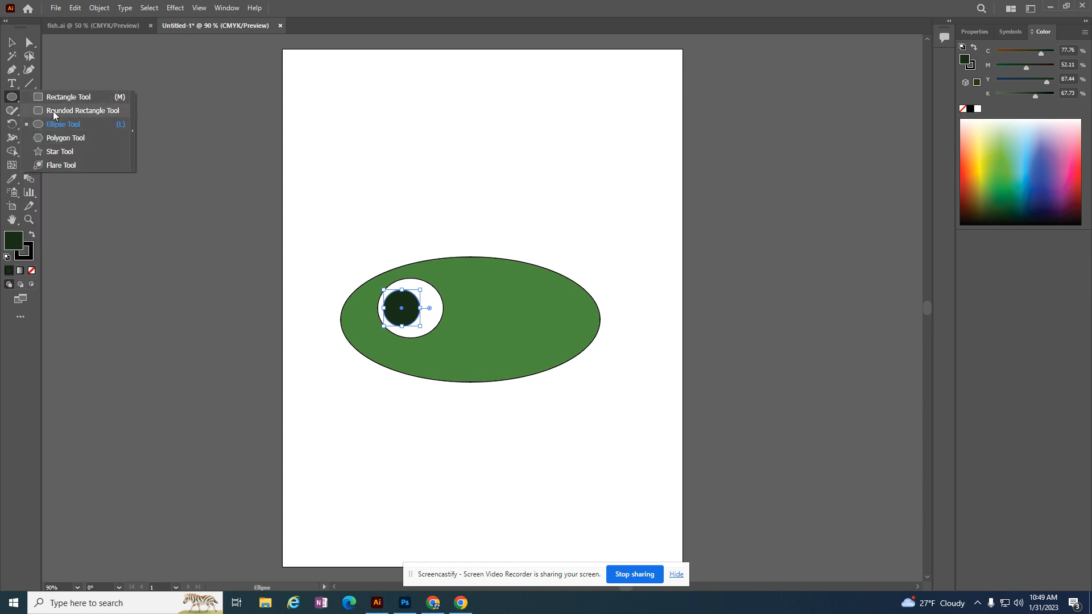
left_click(66, 139)
left_click(427, 111)
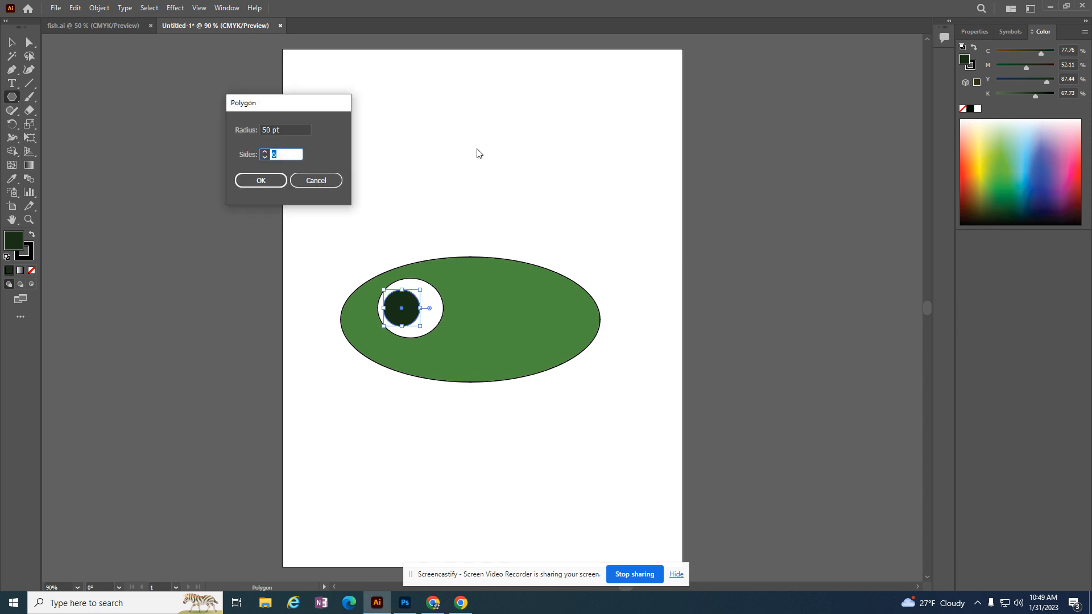
left_click(263, 157)
left_click(264, 159)
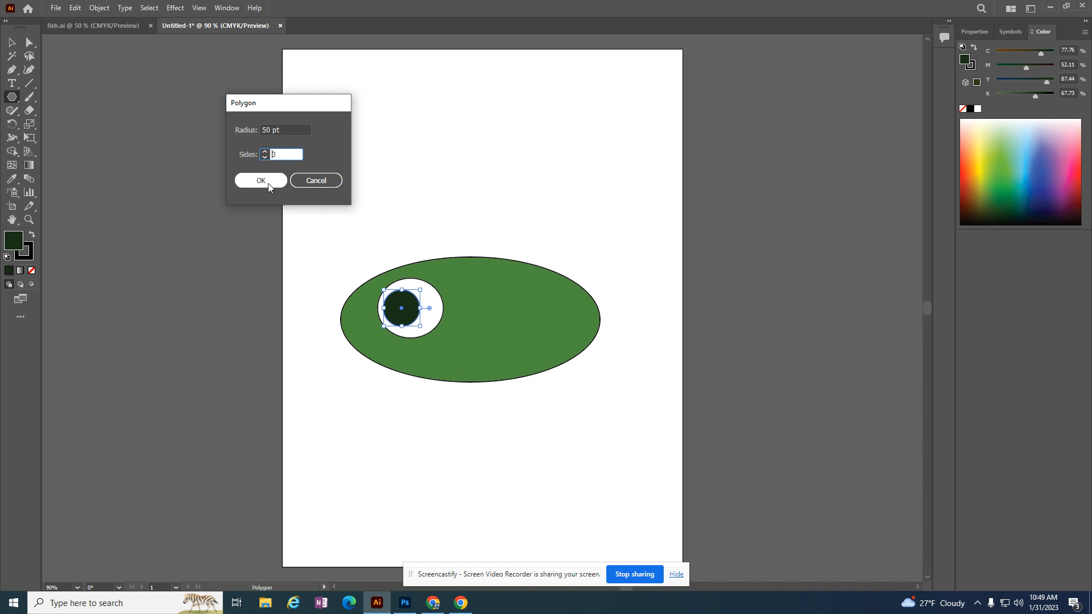
left_click(270, 187)
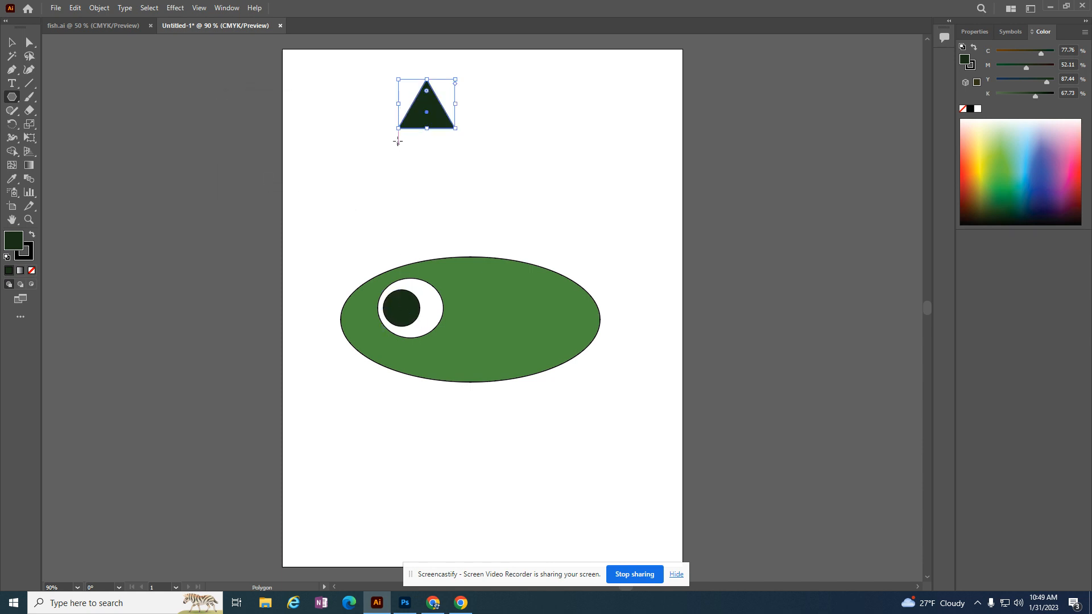
left_click_drag(399, 130, 347, 153)
Draw a second, slightly tilted triangle and place it on the body's upper edge as the dorsal fin.
mouse_move(401, 108)
left_mouse_down()
mouse_move(483, 219)
mouse_move(442, 134)
left_mouse_up()
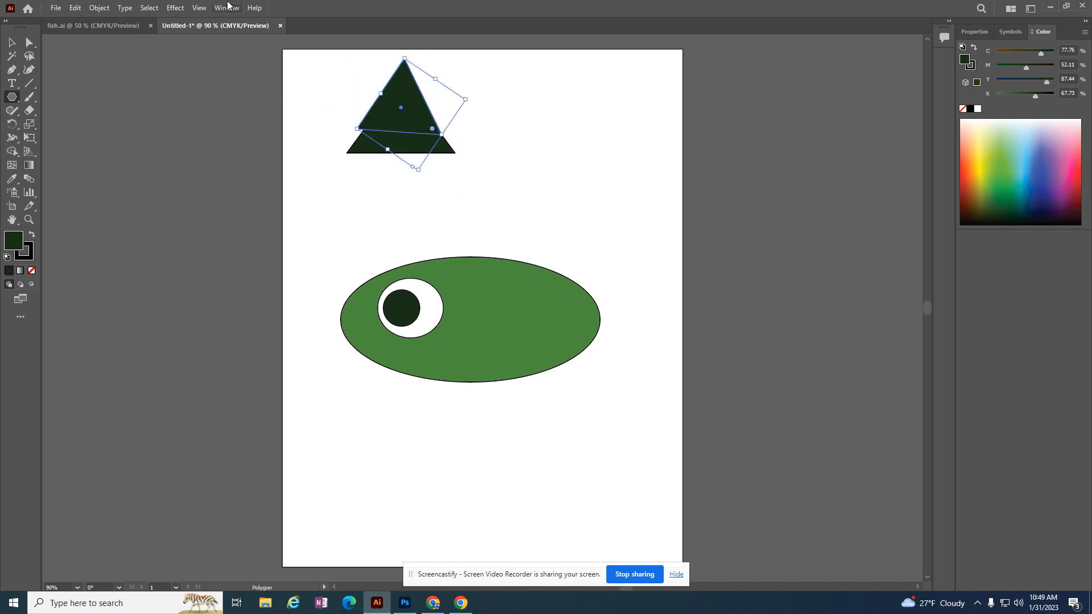
left_click(13, 42)
left_click_drag(403, 86, 500, 227)
Move the first triangle to the body's rear end as the tail and place a copy at the body's lower edge.
left_click_drag(413, 134, 632, 310)
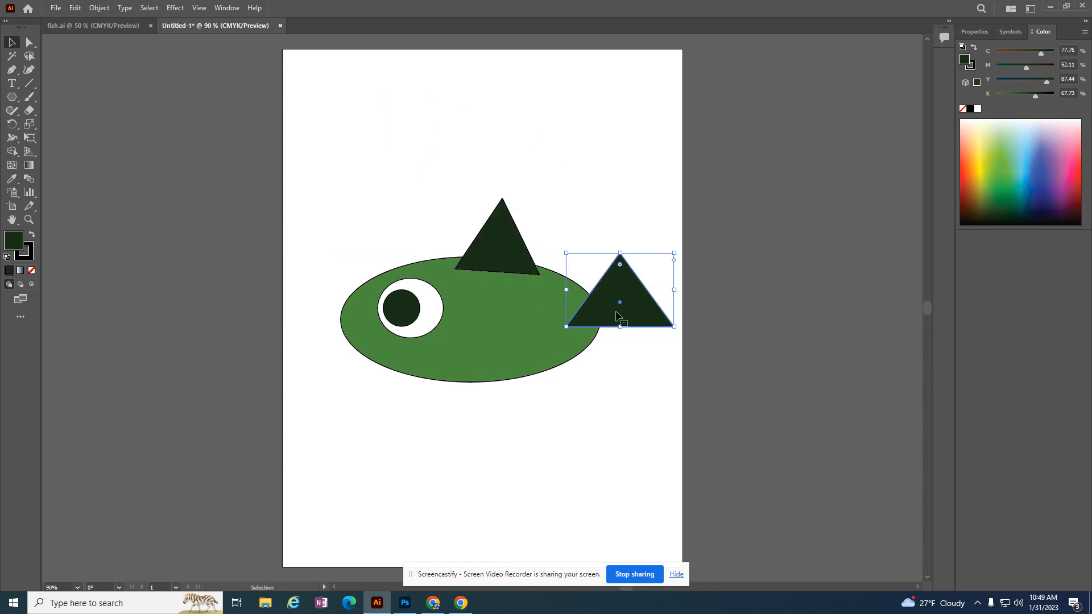
key("ctrl+c")
key("ctrl+v")
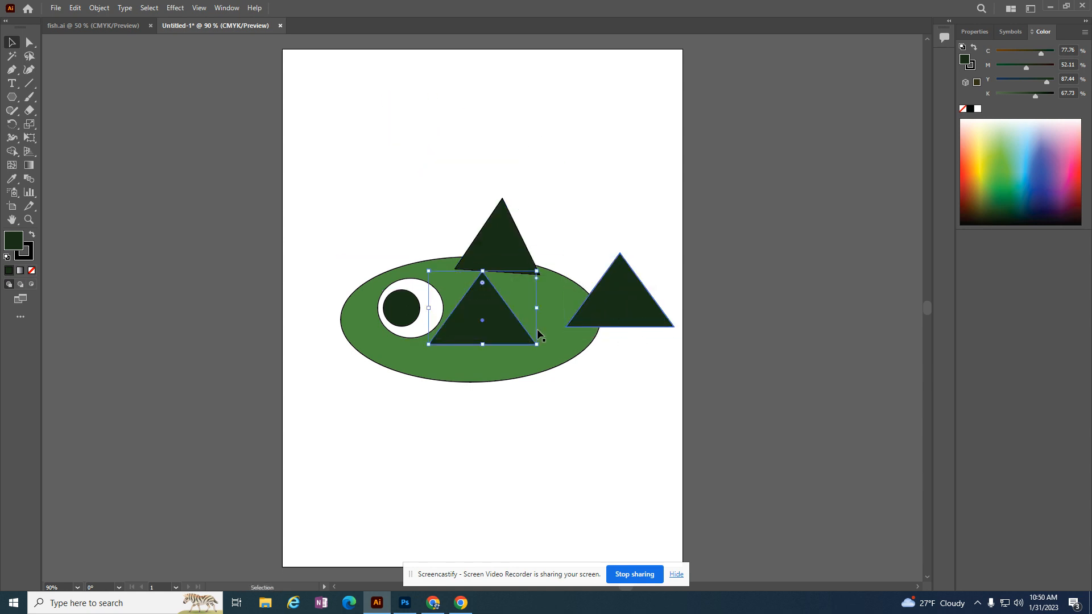
left_click_drag(497, 335, 506, 414)
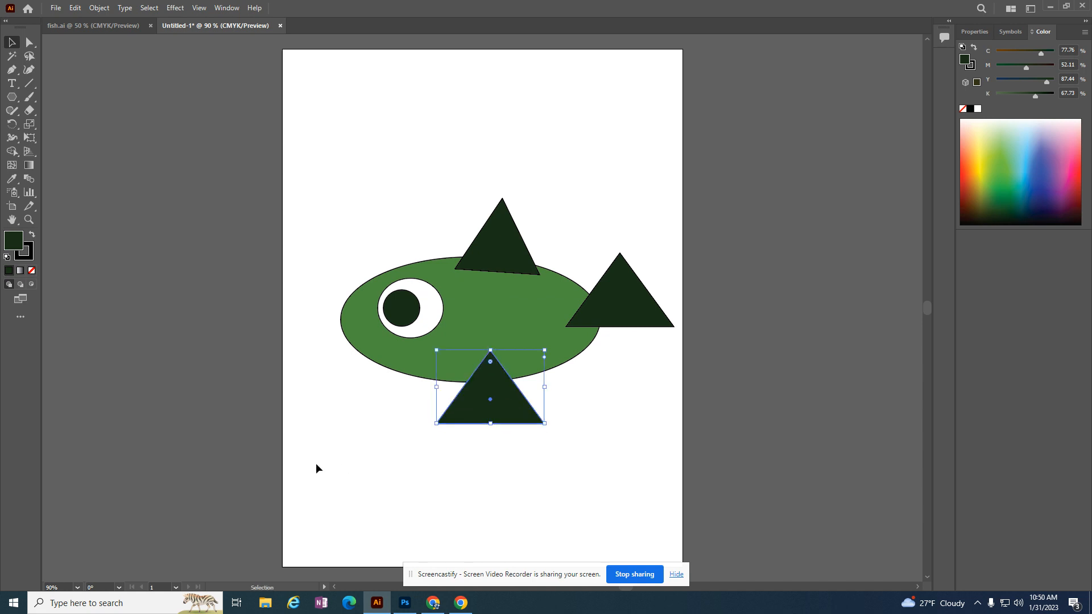
Rotate the tail triangle so one corner points into the body, and shift it to overlap the body's rear end.
left_click(628, 298)
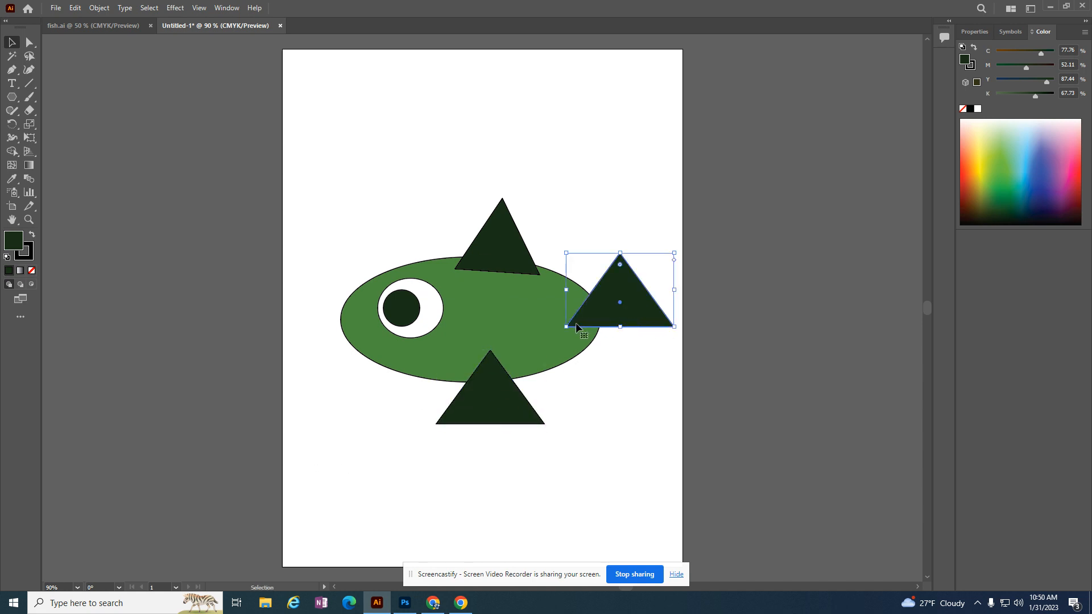
left_click_drag(561, 328, 654, 340)
left_click_drag(604, 300, 594, 311)
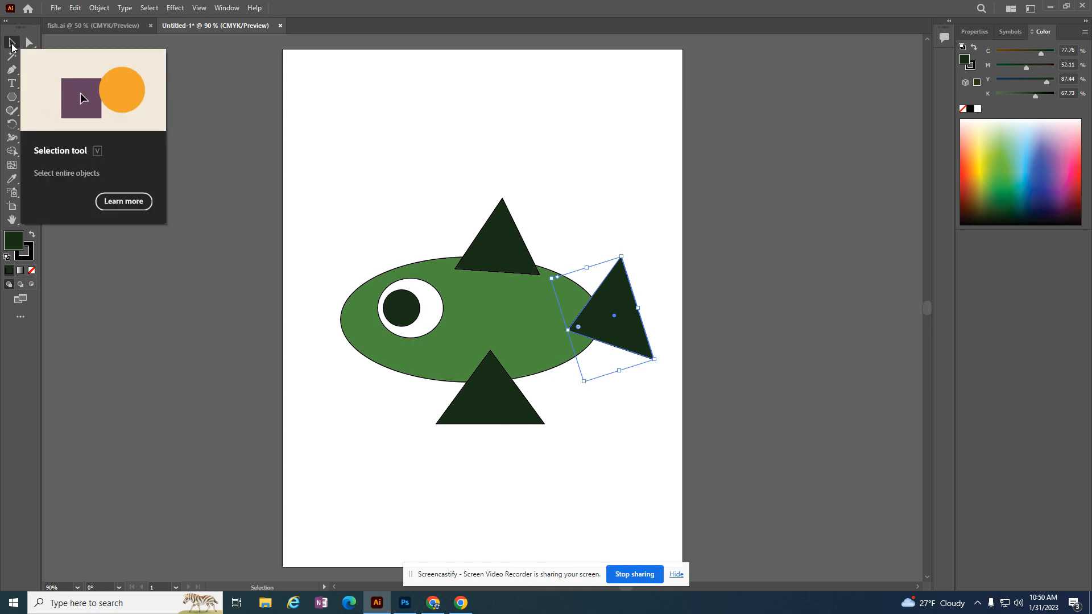
Stretch the tail by pulling its upper corner anchor far upward with the Direct Selection tool.
left_click(30, 43)
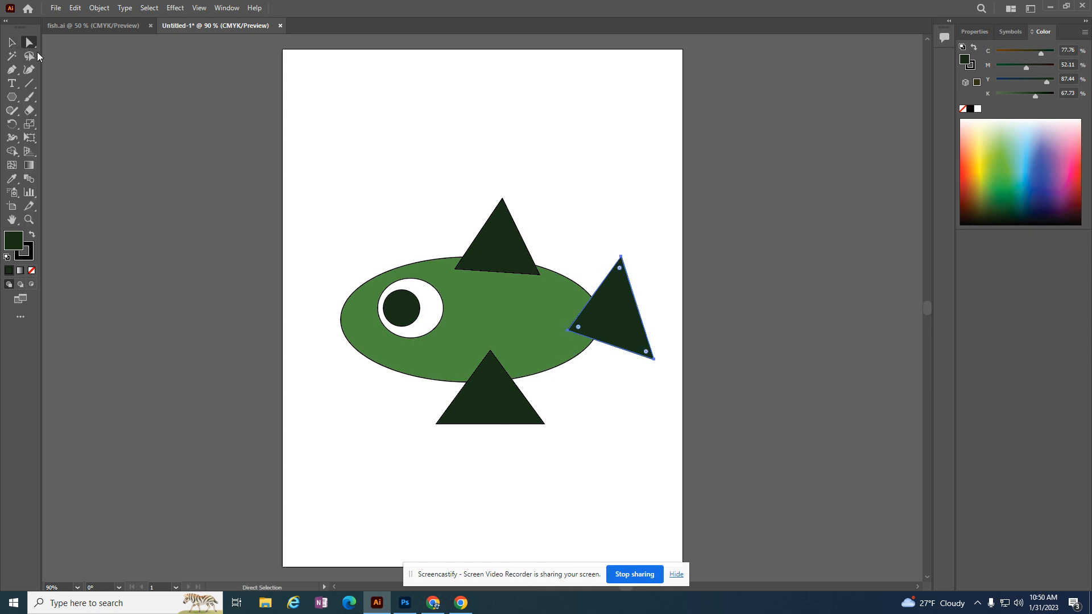
left_click(620, 256)
left_click_drag(620, 257, 642, 159)
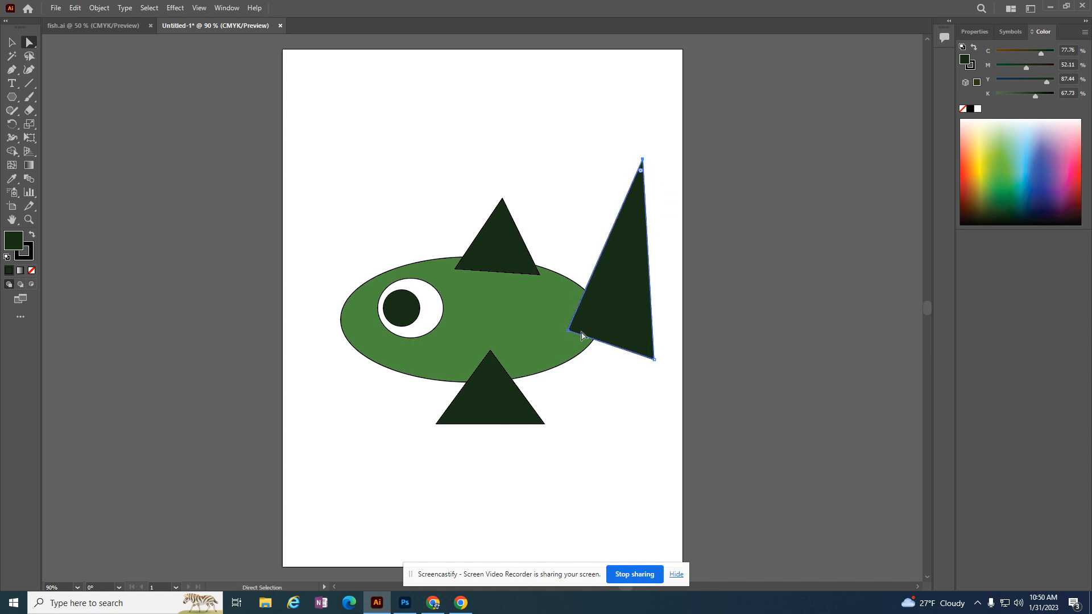
Reshape the dorsal fin by shifting its tip anchor down and toward the tail.
left_click(507, 219)
left_click(501, 199)
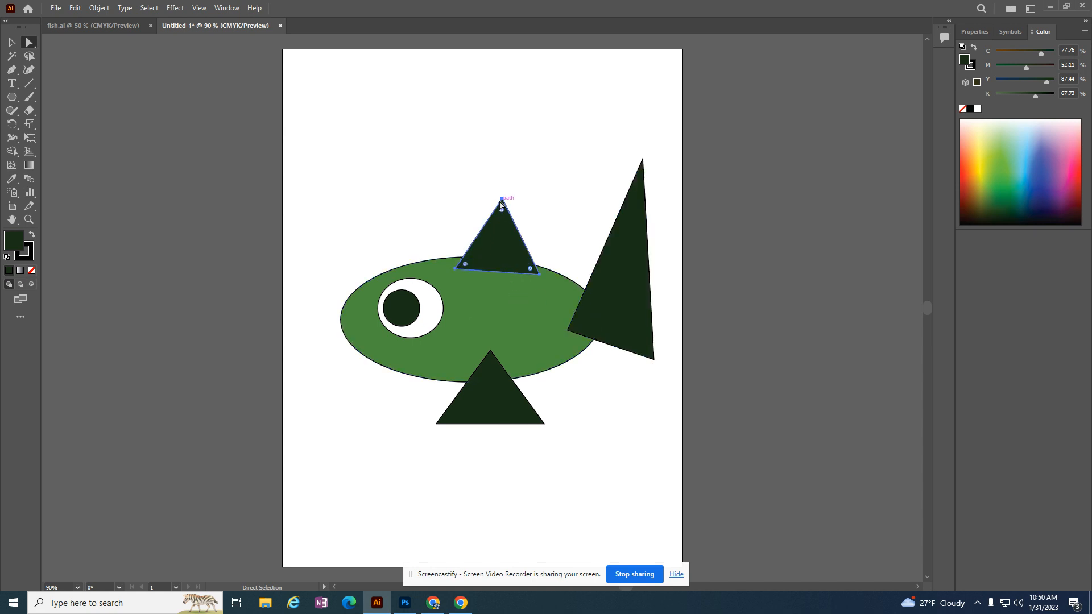
mouse_move(501, 199)
left_mouse_down()
mouse_move(502, 170)
mouse_move(514, 217)
left_mouse_up()
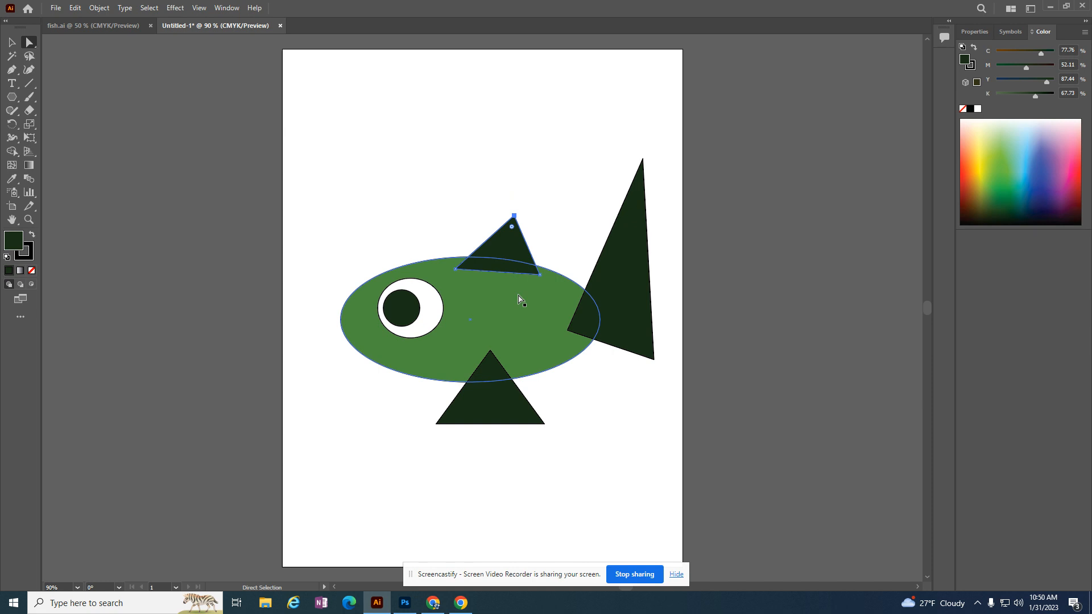
Reshape the bottom fin by moving its front corner anchor up and toward the head.
left_click(495, 413)
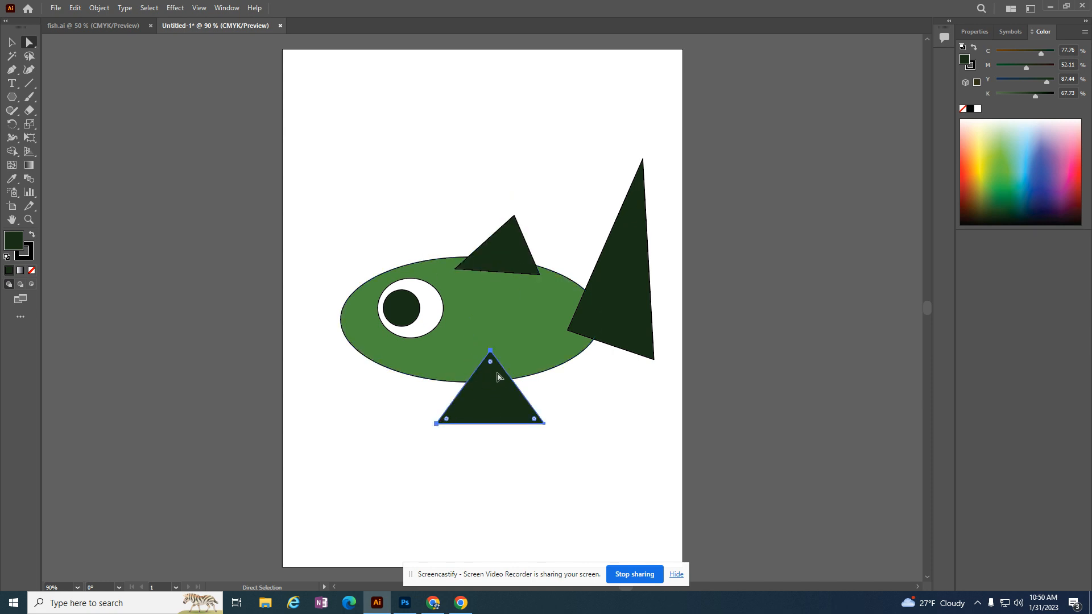
left_click(436, 423)
left_click_drag(436, 424, 427, 403)
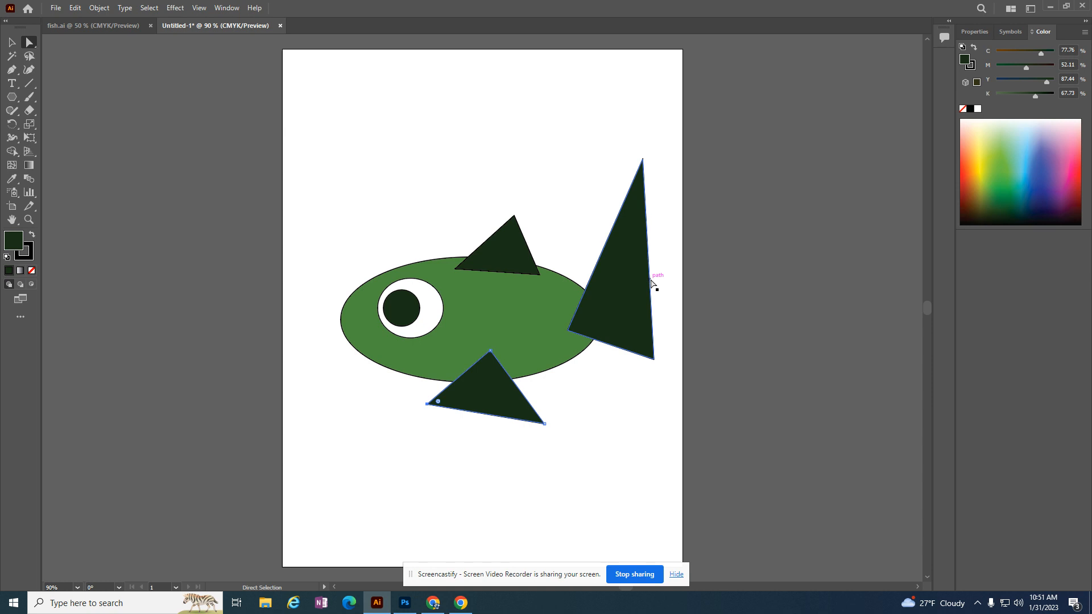
Form a rounded notch in the tail's rear edge by adding an anchor midway, pulling it toward the body and rounding its corner.
key("plus")
left_click(649, 276)
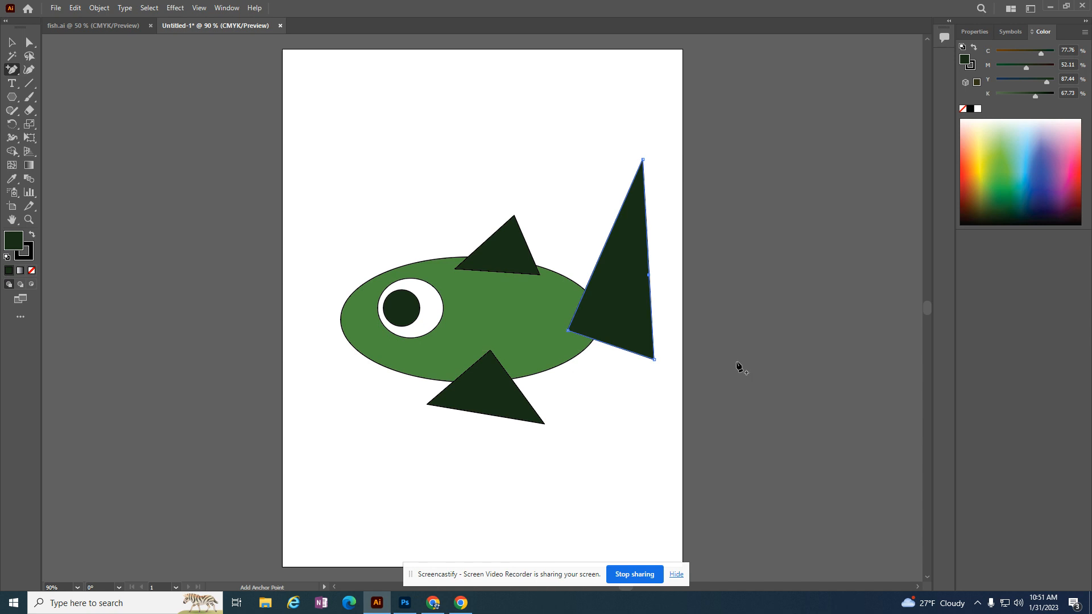
left_click(29, 43)
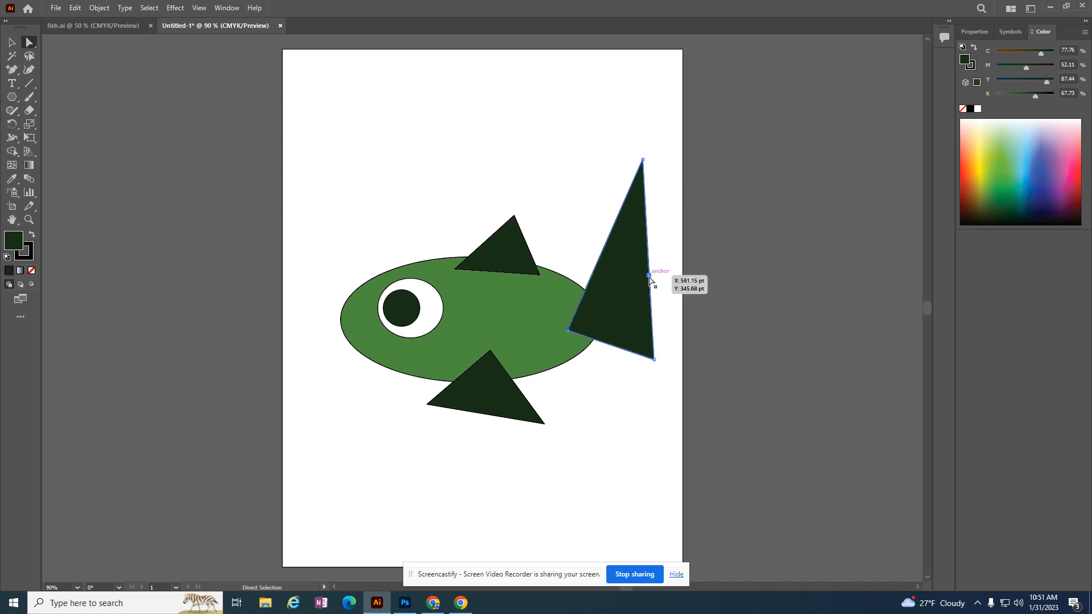
left_click_drag(650, 276, 619, 299)
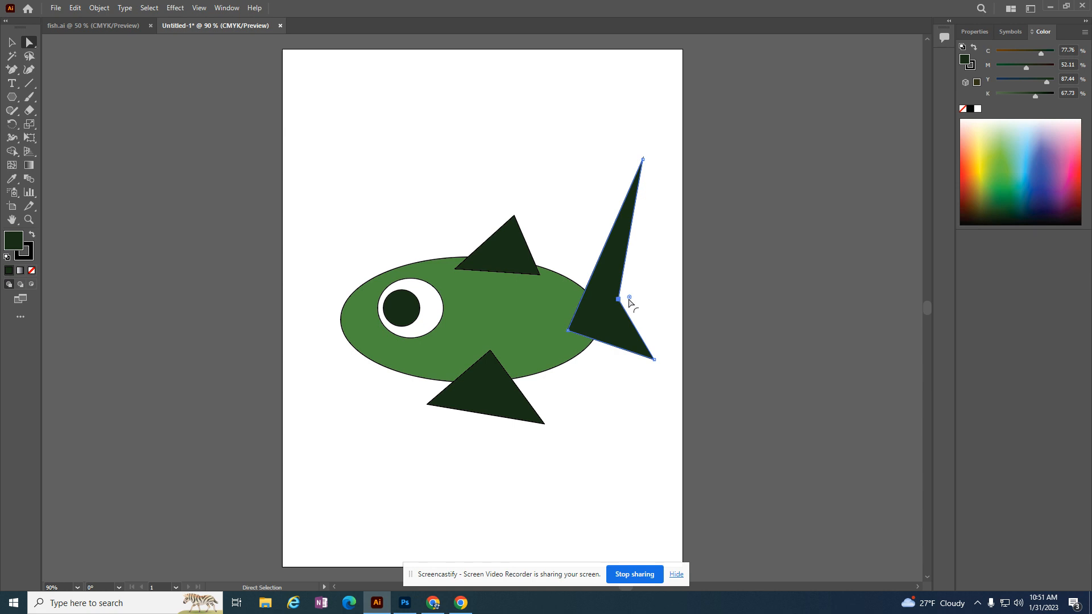
left_click_drag(633, 300, 664, 291)
mouse_move(664, 291)
left_mouse_down()
mouse_move(631, 297)
mouse_move(655, 306)
left_mouse_up()
Add an anchor point midway along the bottom fin's lower edge and pull it slightly up toward the head.
left_click(12, 42)
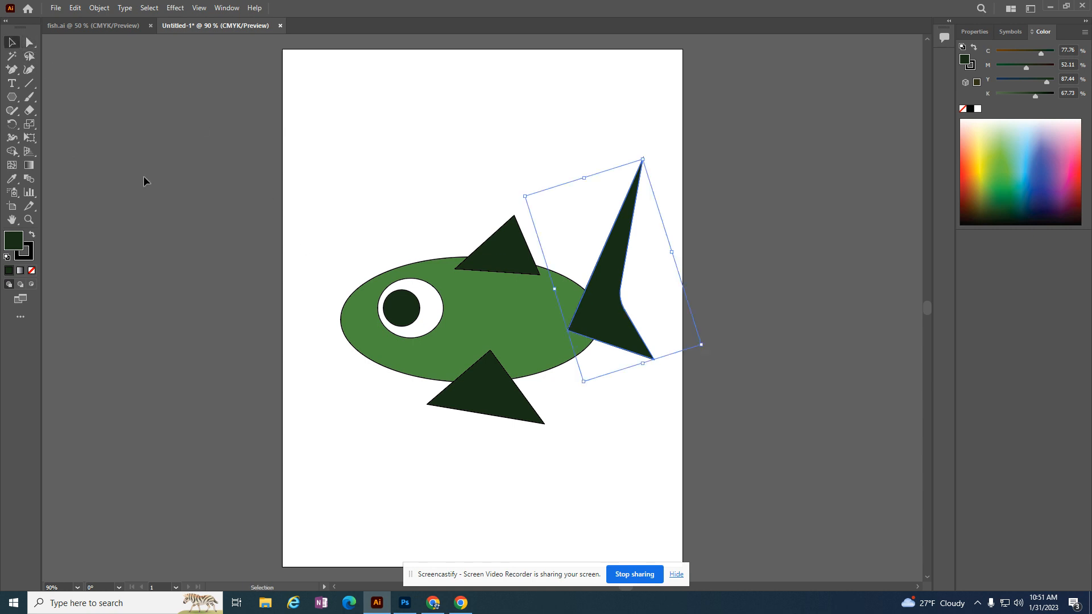
left_click(445, 397)
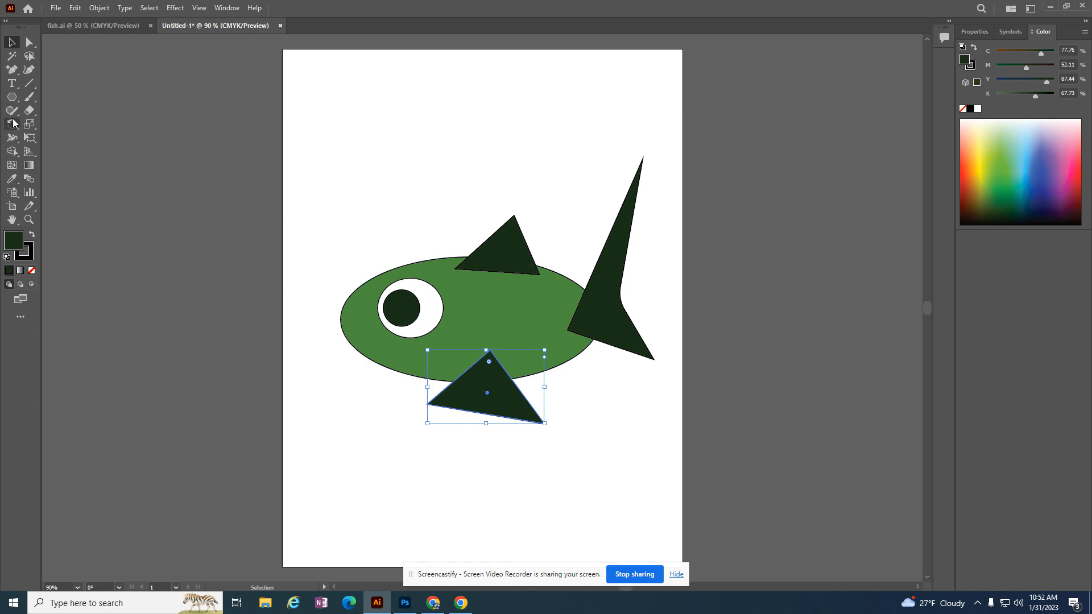
key("p")
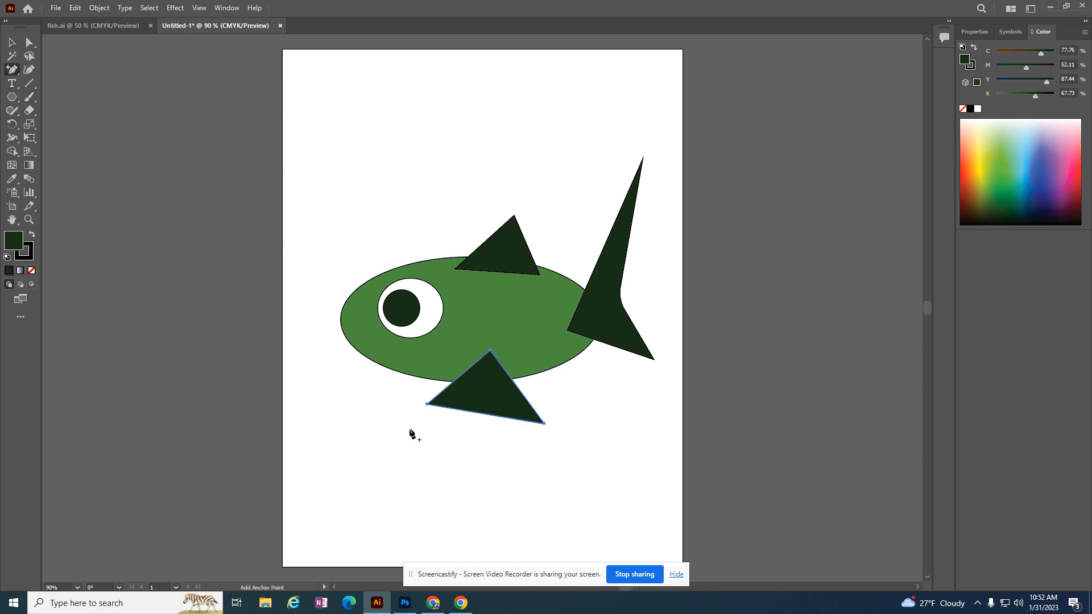
left_click(482, 414)
left_click(30, 44)
left_click_drag(482, 414, 469, 404)
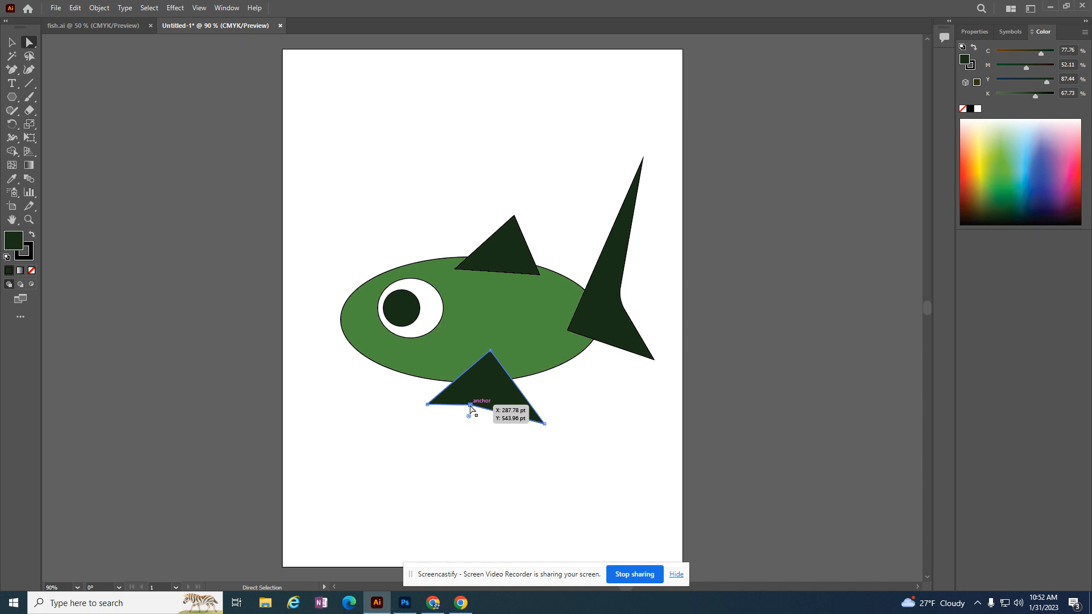
Delete the added anchor from the bottom fin's lower edge with the Delete Anchor Point tool, and undo the deletion.
key("minus")
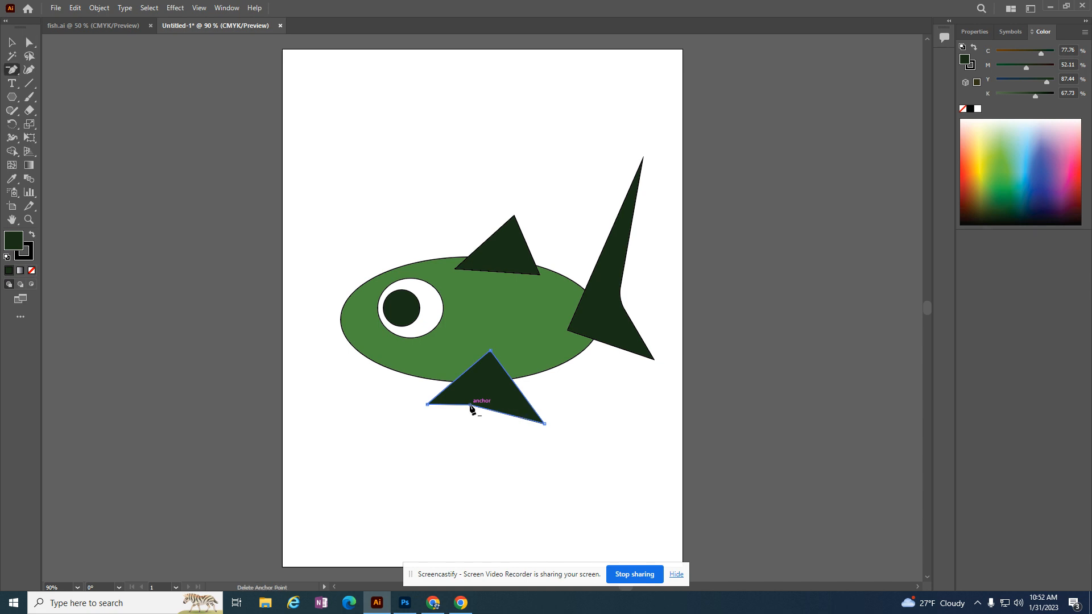
left_click(470, 405)
key("ctrl")
key("ctrl+z")
left_click(76, 8)
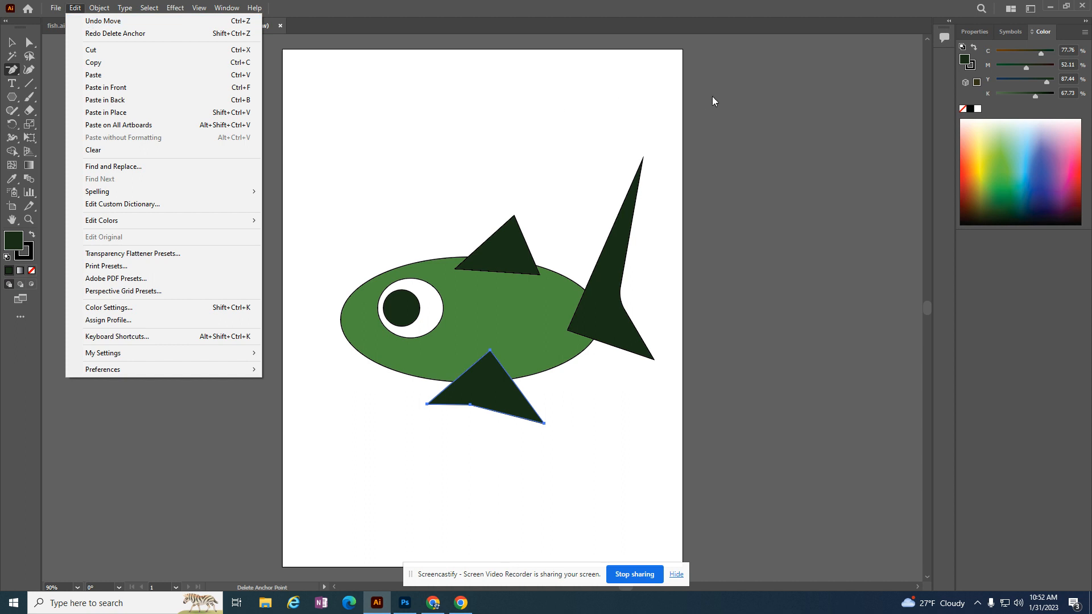
left_click(764, 9)
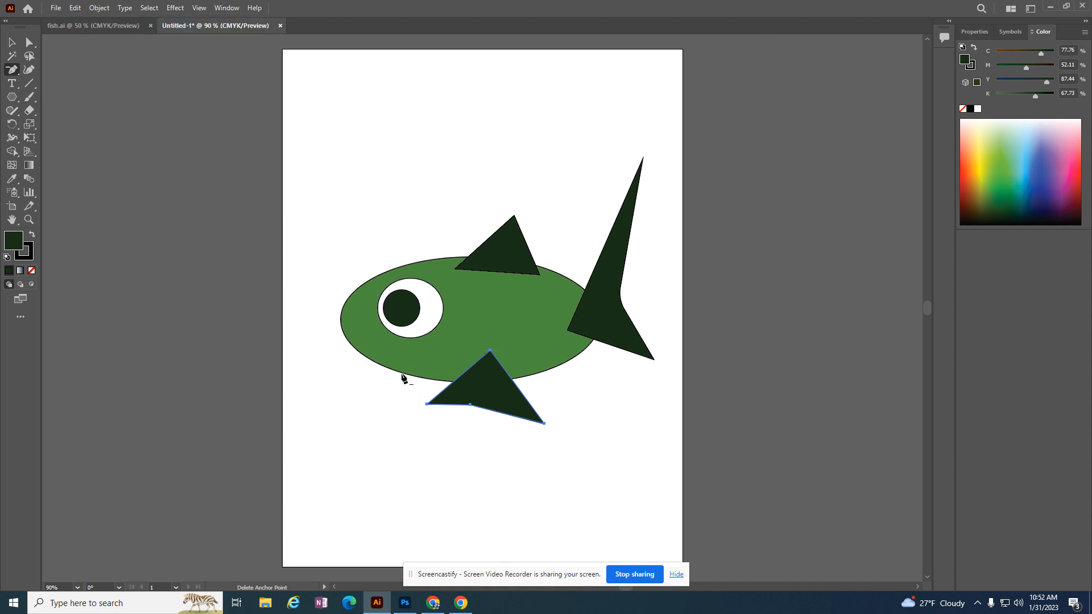
Check the mouth on the fish.ai sample, and add three closely spaced anchor points on the green body's lower front edge.
left_click(92, 26)
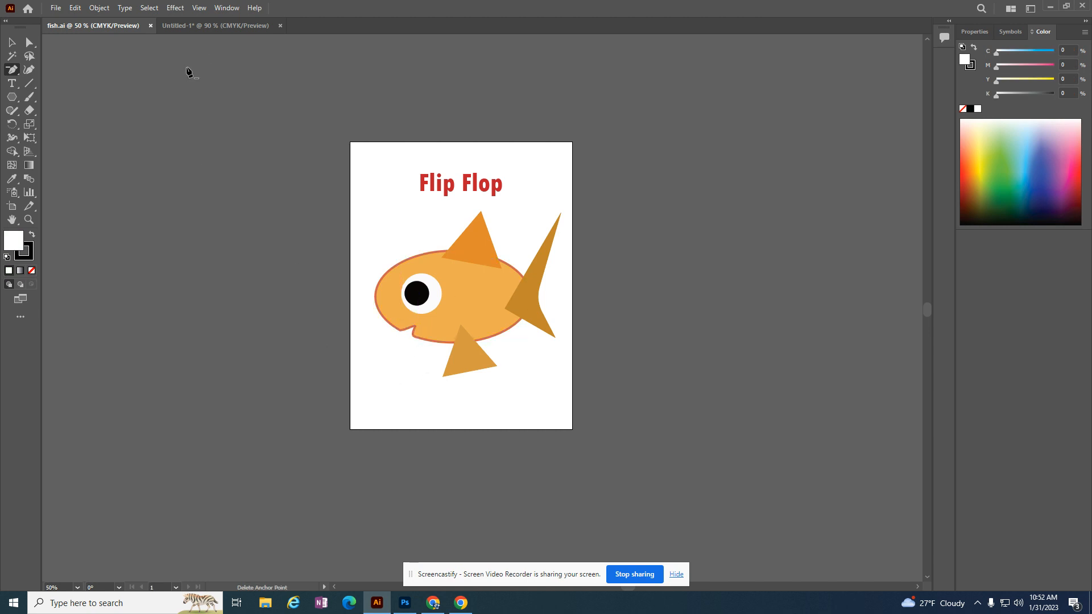
left_click(259, 26)
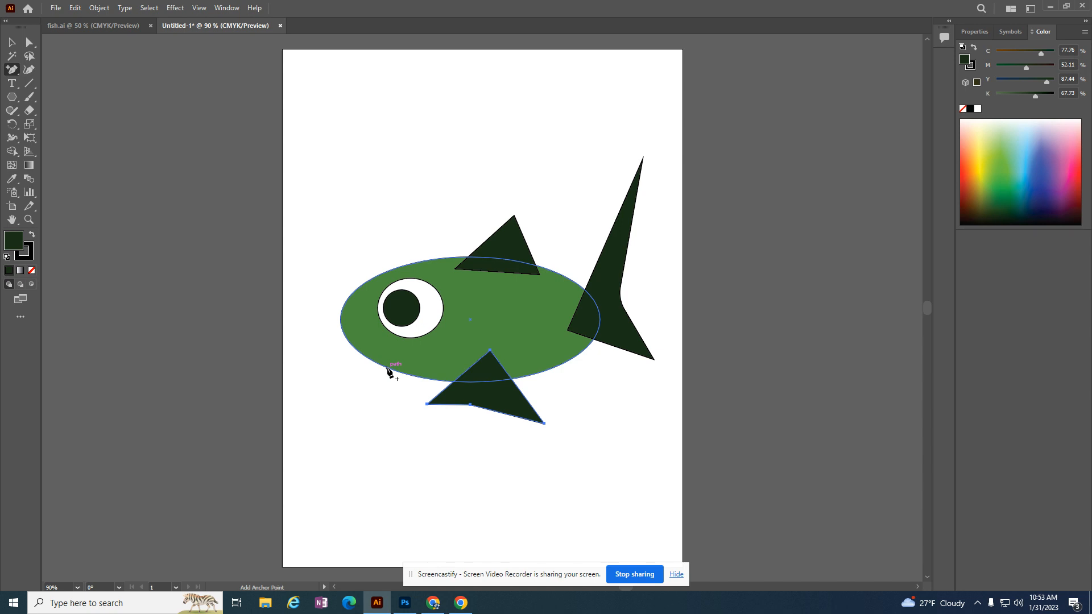
key("ctrl+equal")
key("ctrl+equal")
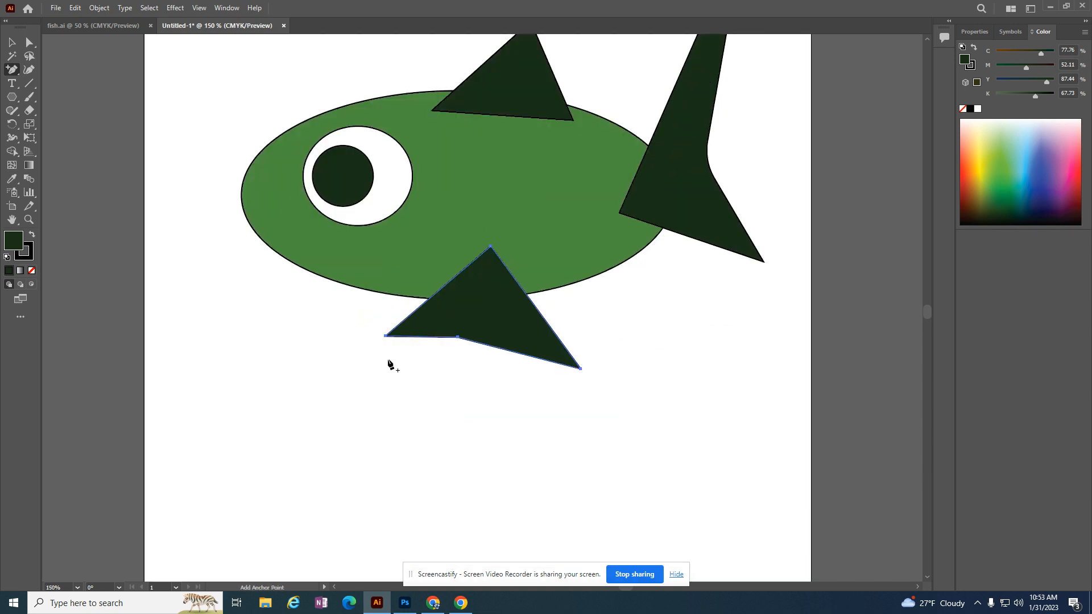
left_click(342, 286)
left_click(328, 279)
left_click(323, 277)
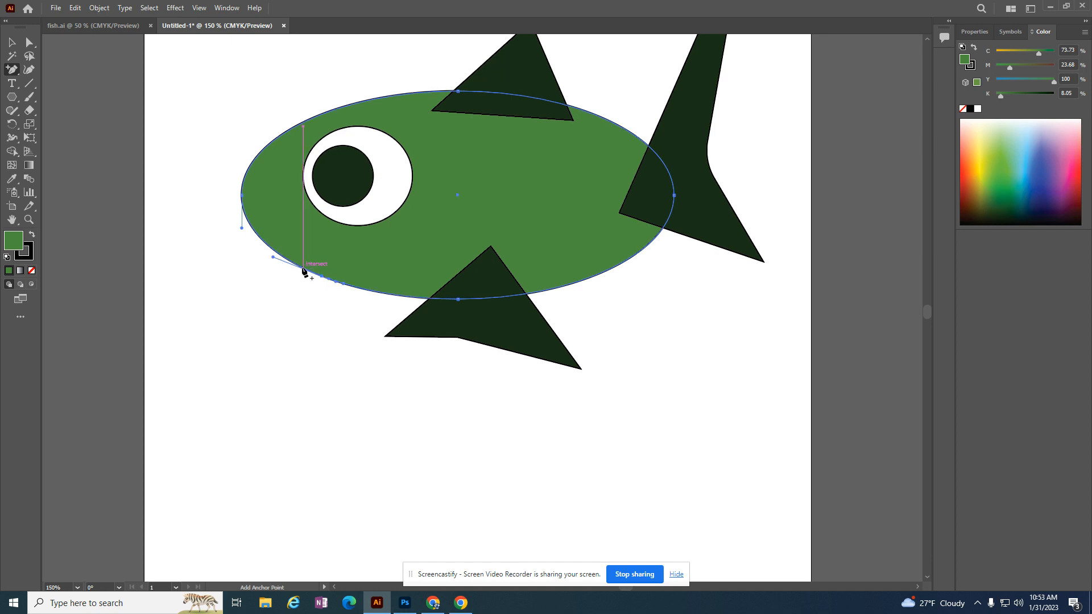
left_click(301, 267)
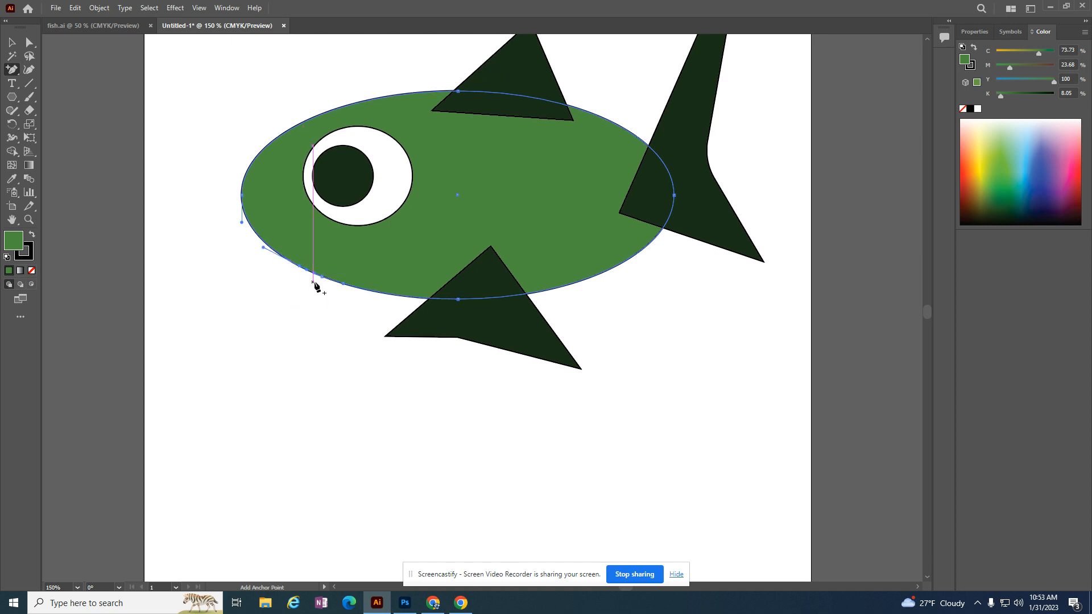
Shape the open mouth by pulling the middle of the three anchors into the body and curving it with its direction handle.
left_click(29, 42)
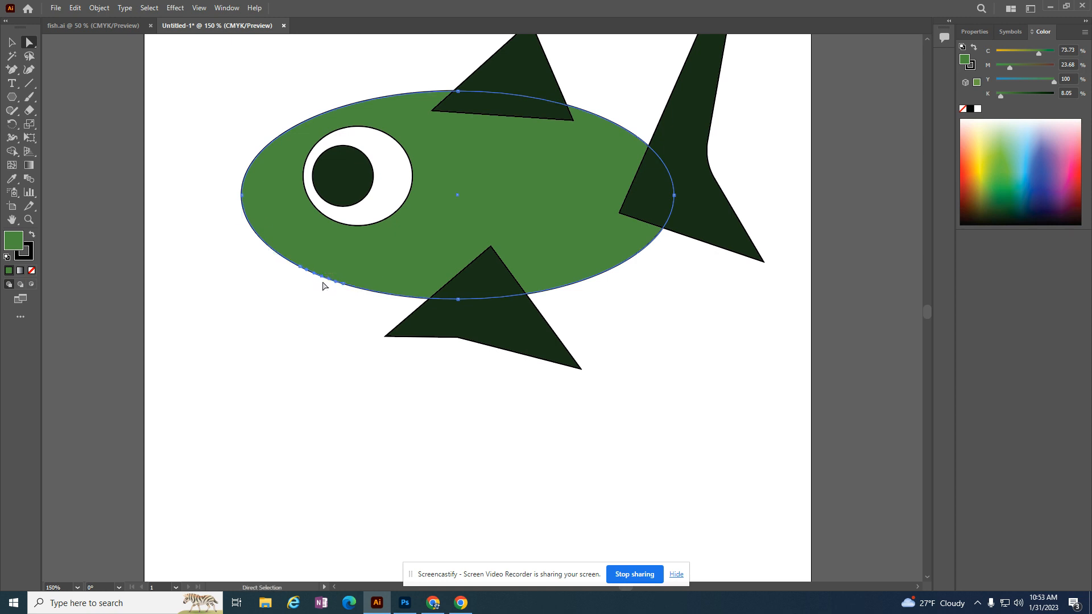
left_click(322, 277)
left_click_drag(322, 278, 361, 257)
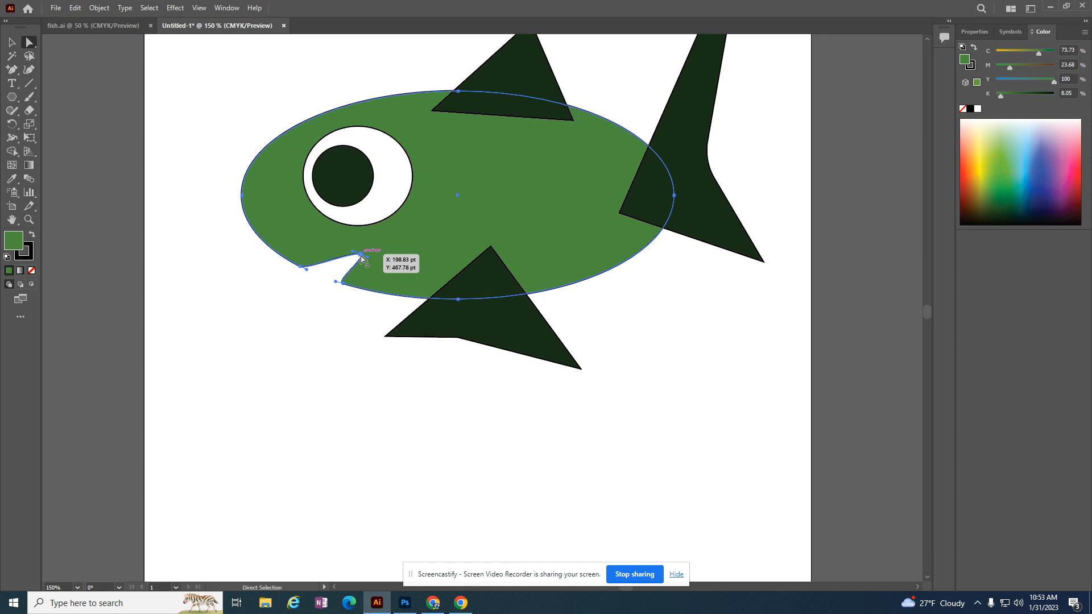
mouse_move(367, 258)
left_mouse_down()
mouse_move(346, 263)
mouse_move(376, 250)
mouse_move(335, 268)
mouse_move(364, 266)
mouse_move(380, 247)
left_mouse_up()
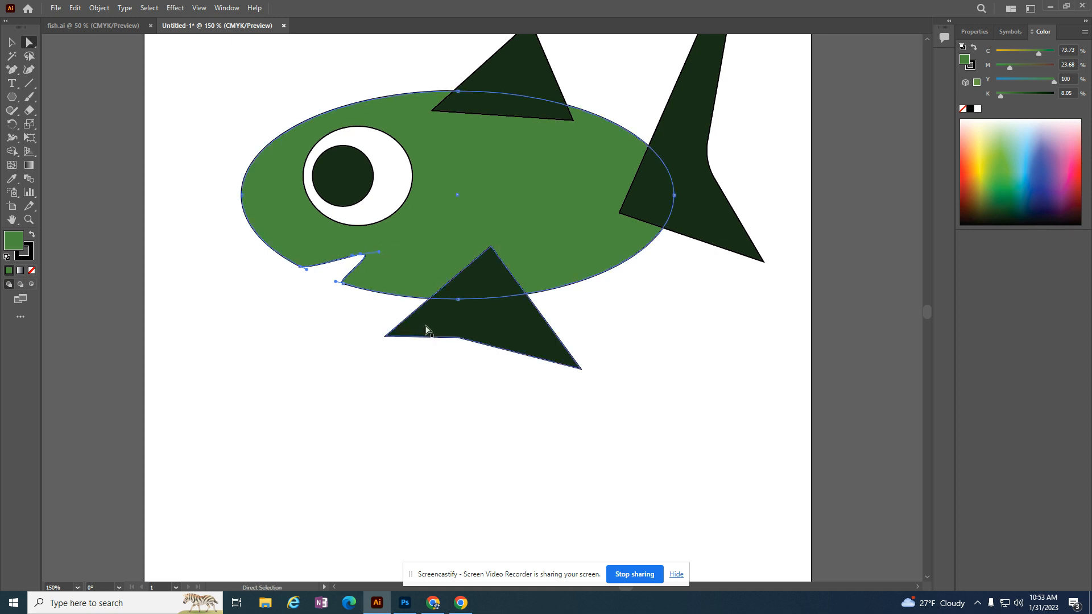
scroll(622, 377, "up", 5)
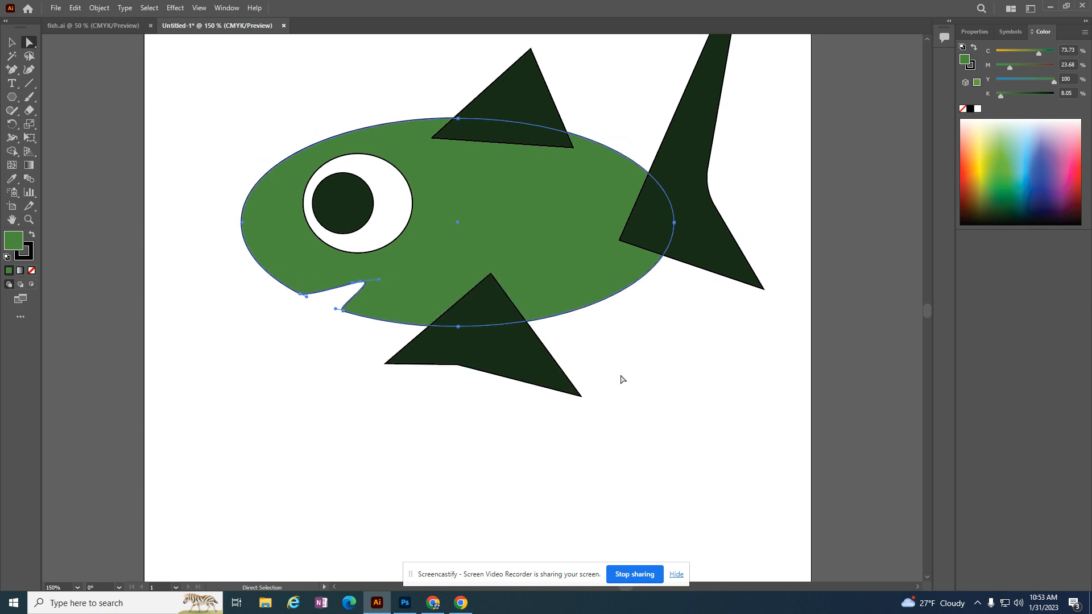
scroll(622, 382, "up", 2)
scroll(621, 381, "down", 2)
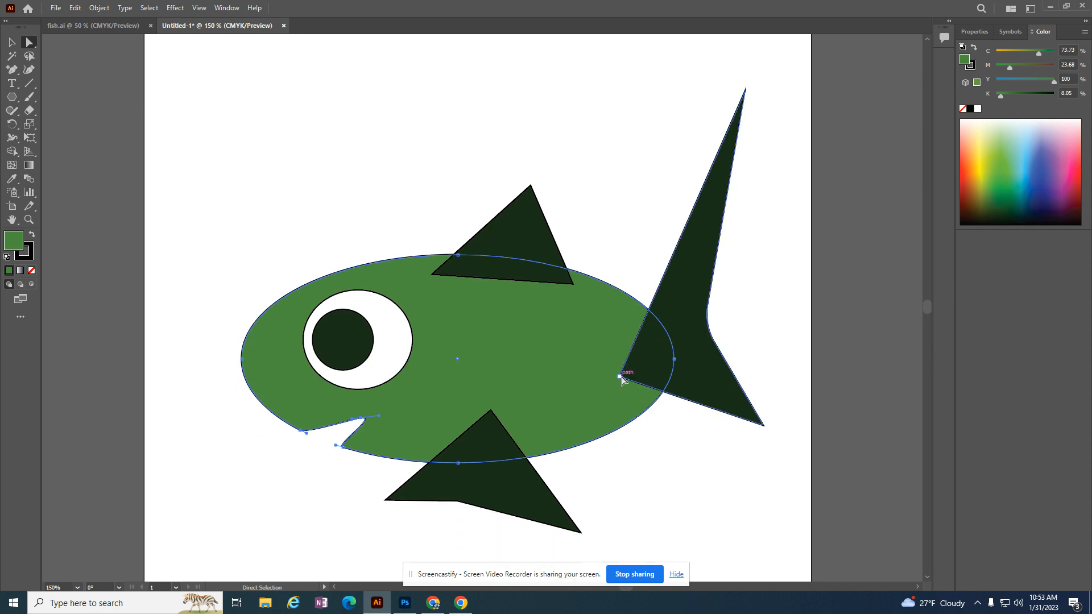
scroll(622, 380, "down", 1)
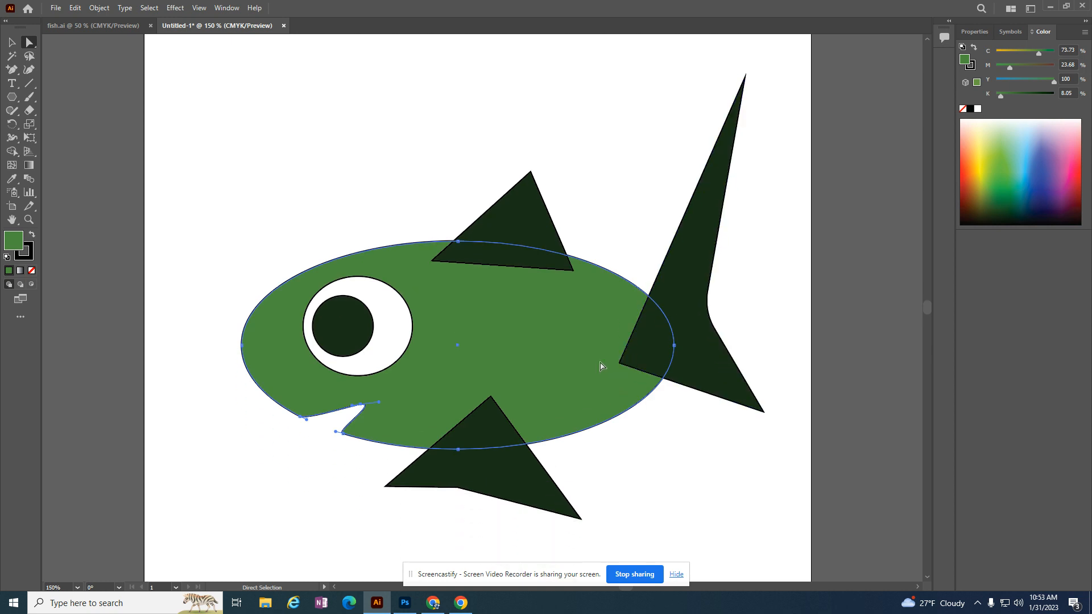